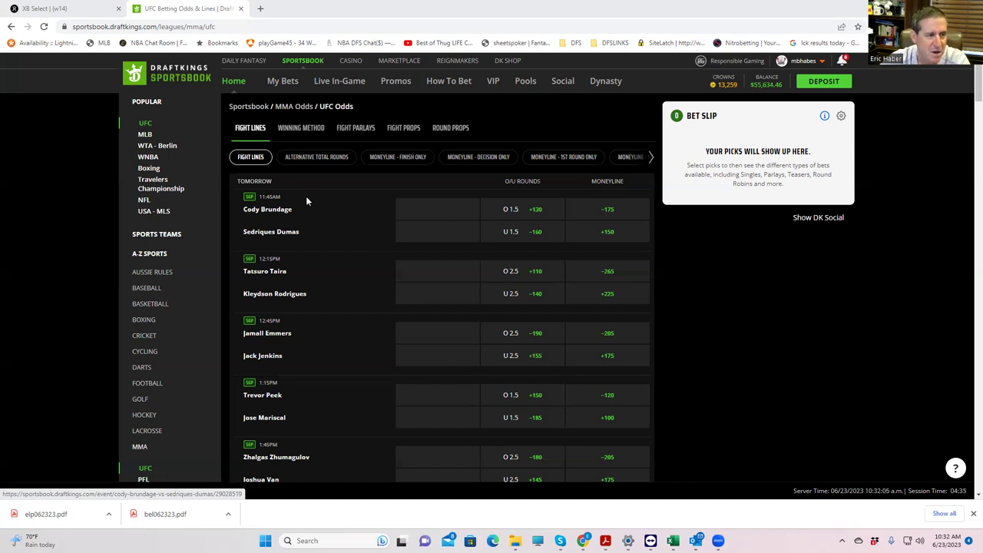
Add Cody Brundage To Win By Decision from the Brundage vs Dumas fight to the bet slip with a $180 stake.
click(273, 212)
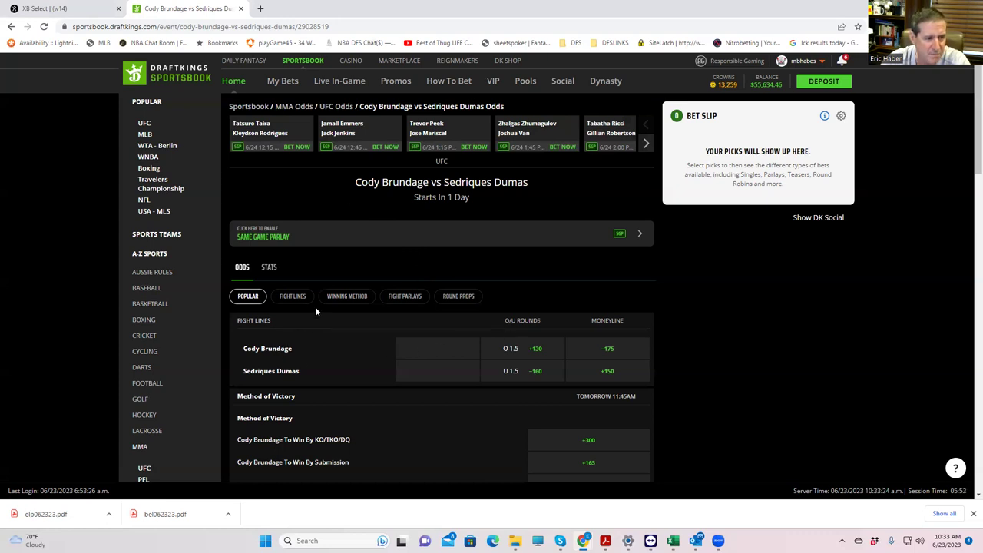
click(343, 298)
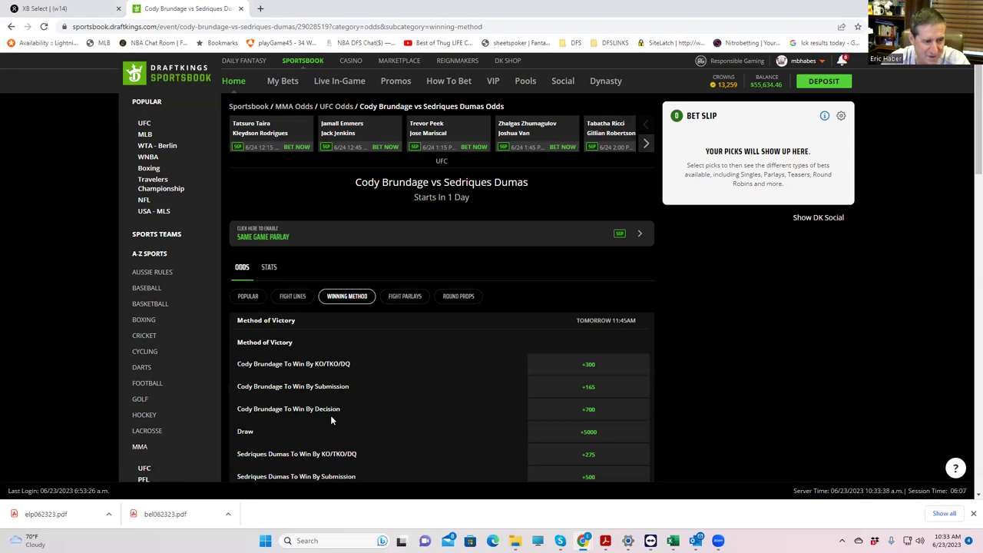
click(574, 414)
click(830, 166)
text(180)
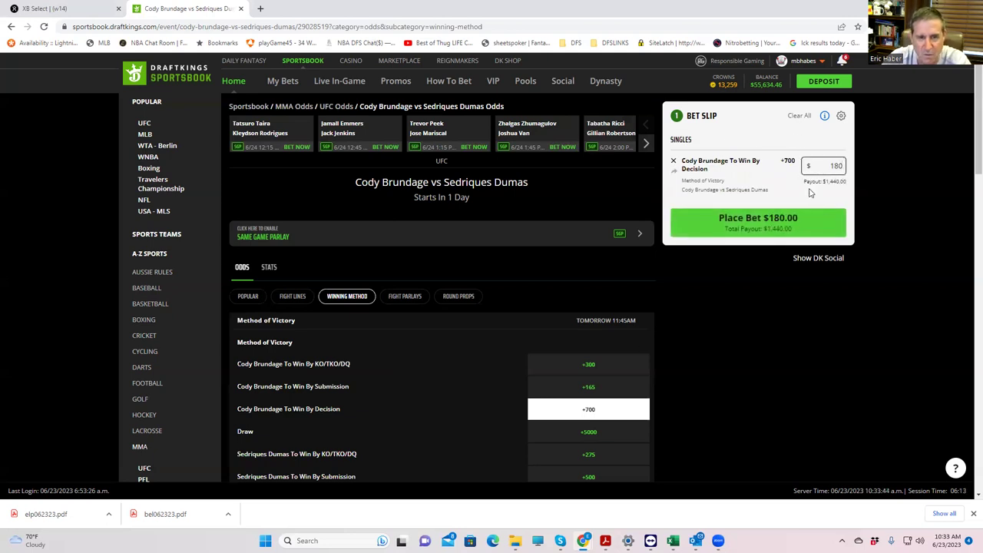
click(806, 198)
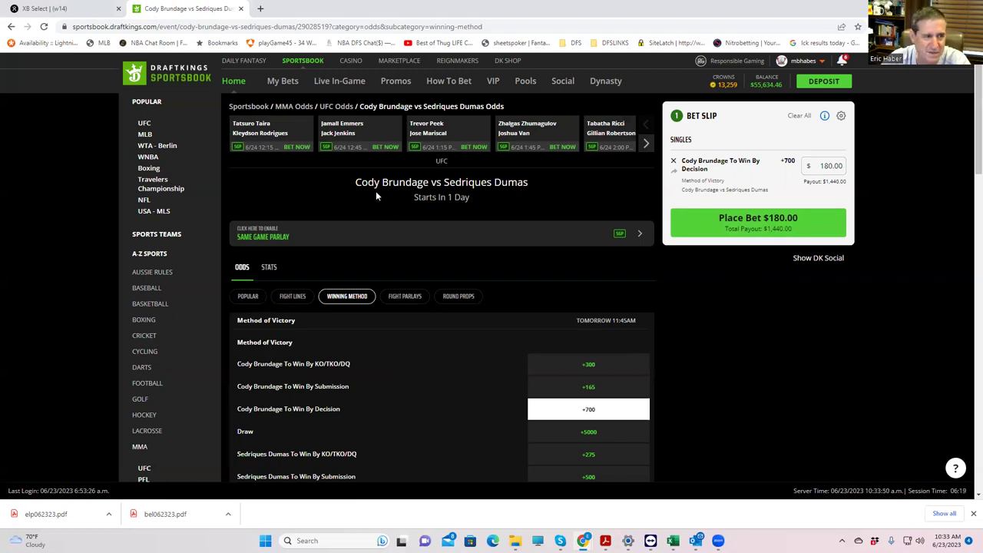
Add Tatsuro Taira To Win By KO/TKO/DQ from the Taira vs Rodrigues fight to the bet slip with a $180 stake.
click(267, 137)
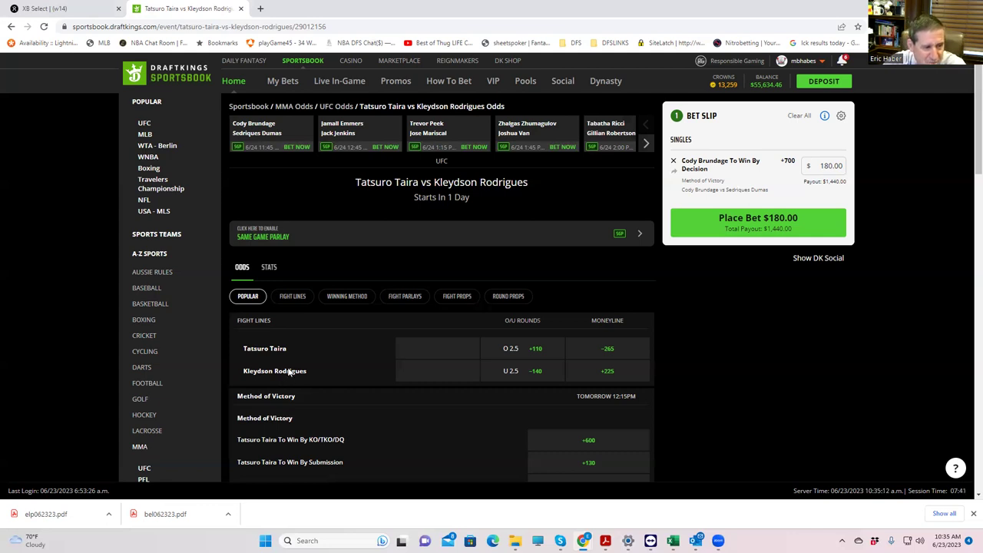
click(342, 299)
scroll(436, 428, down, 2)
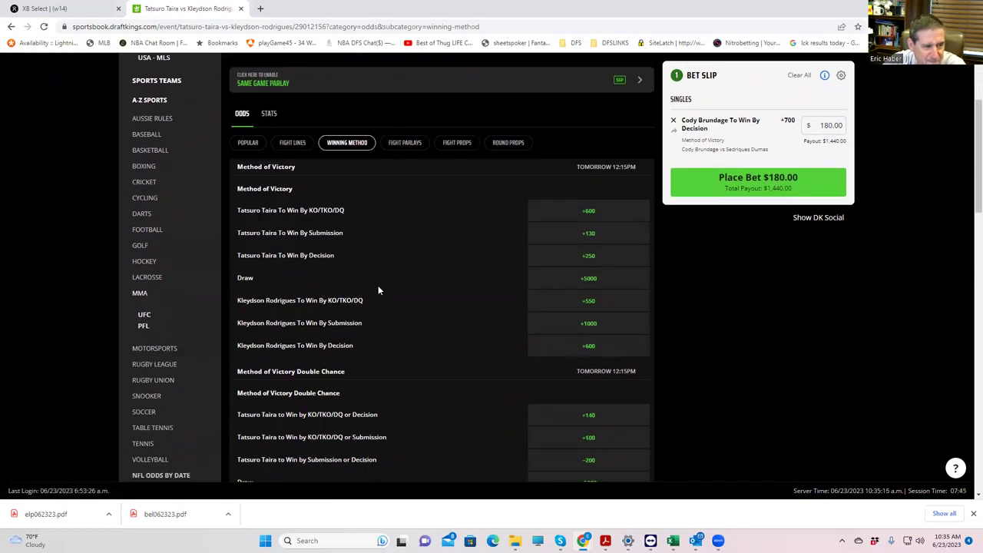
scroll(378, 289, up, 1)
scroll(378, 290, up, 1)
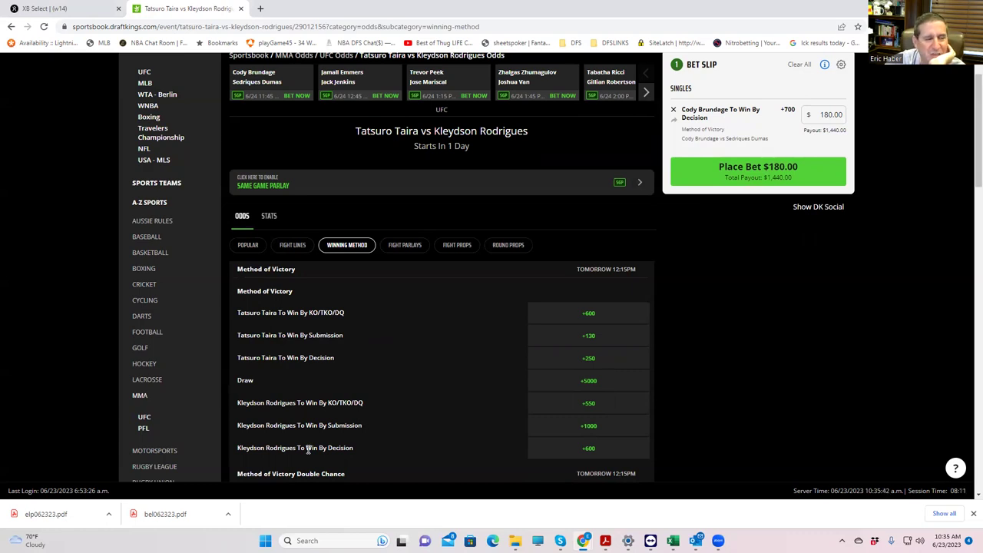
click(588, 313)
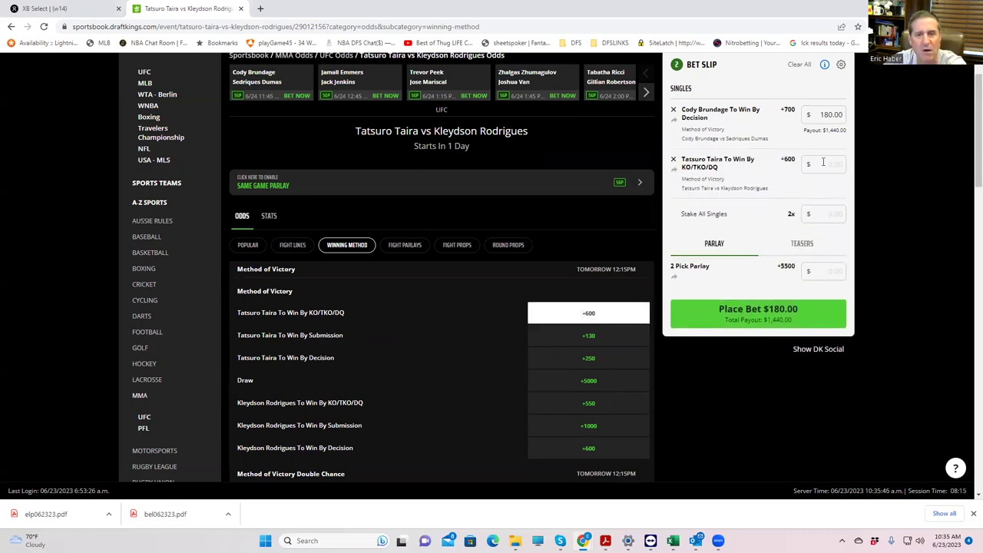
click(818, 170)
text(180)
click(765, 198)
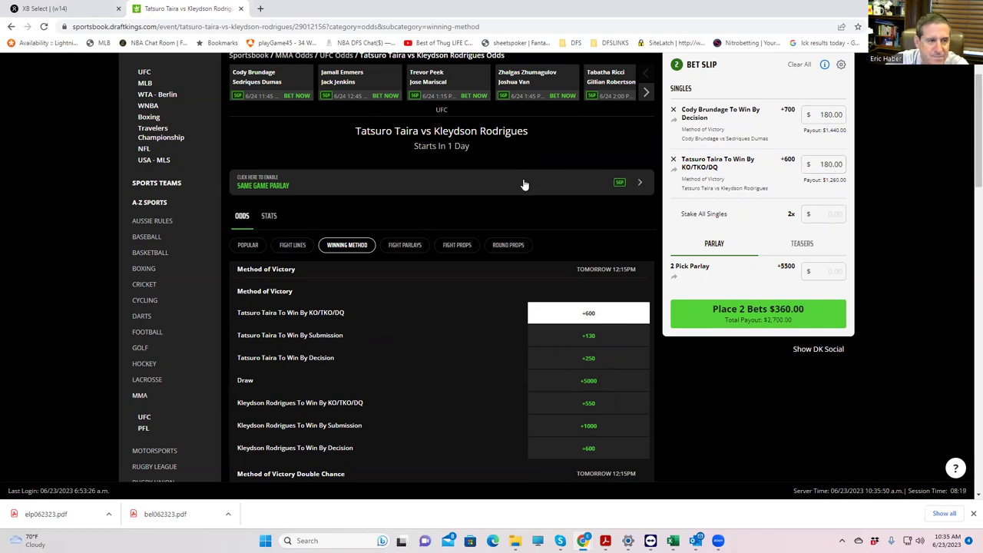
Add the double chance Jamall Emmers to Win by KO/TKO/DQ or Submission against Jack Jenkins to the bet slip with a $180 stake.
scroll(523, 185, up, 2)
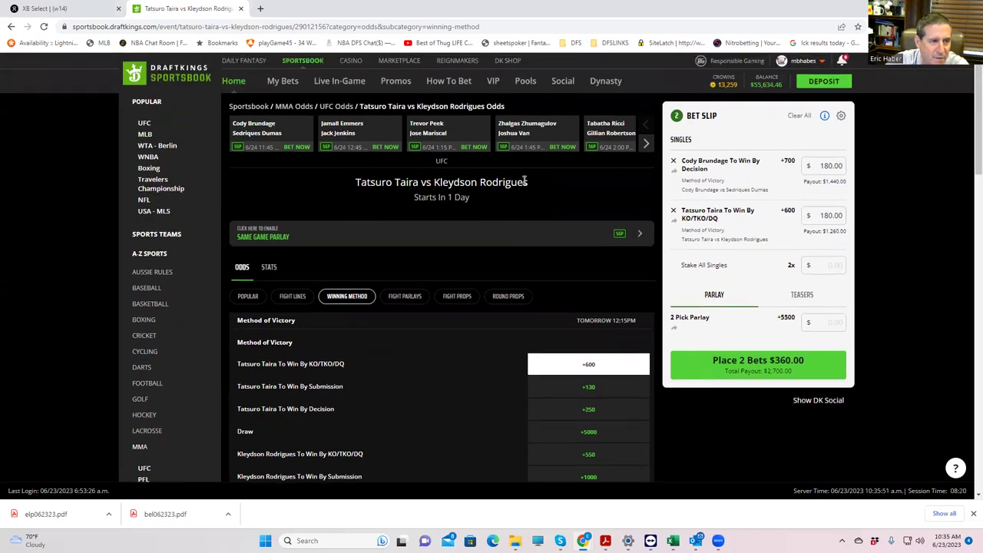
click(368, 126)
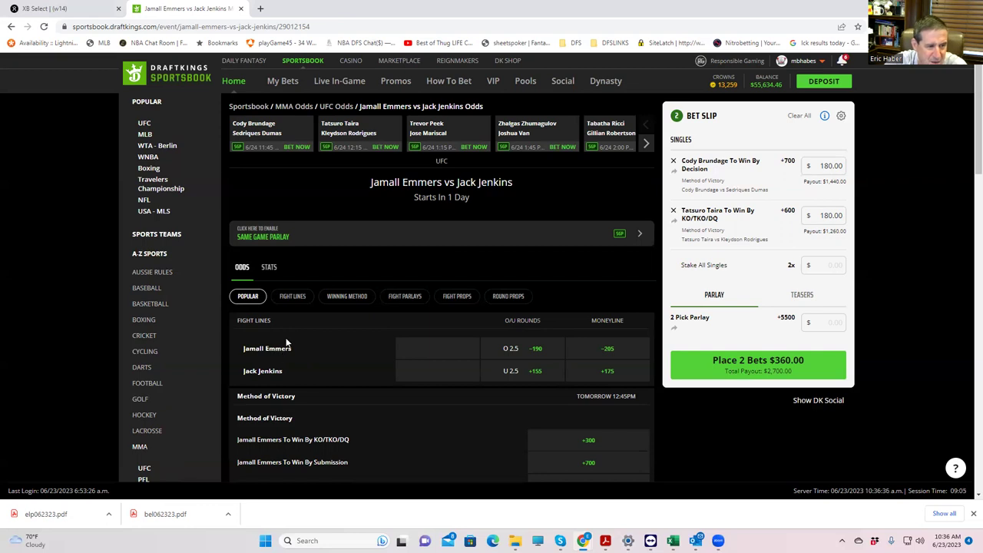
click(349, 298)
scroll(402, 400, down, 1)
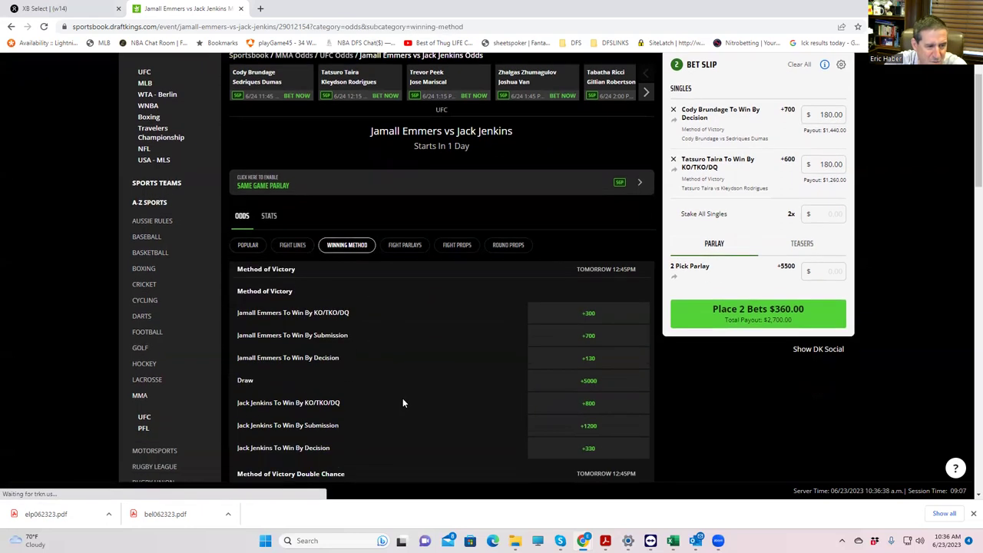
scroll(454, 392, down, 3)
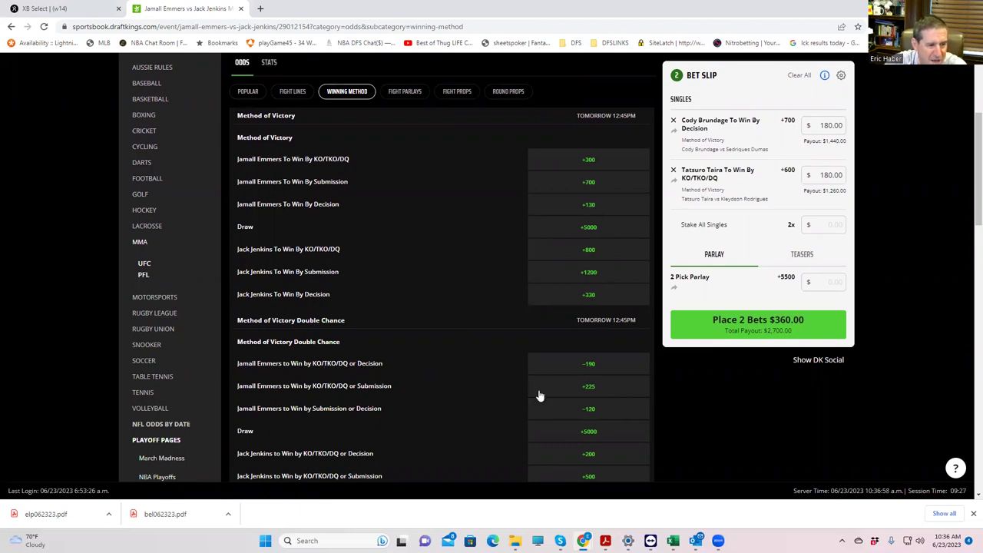
click(588, 394)
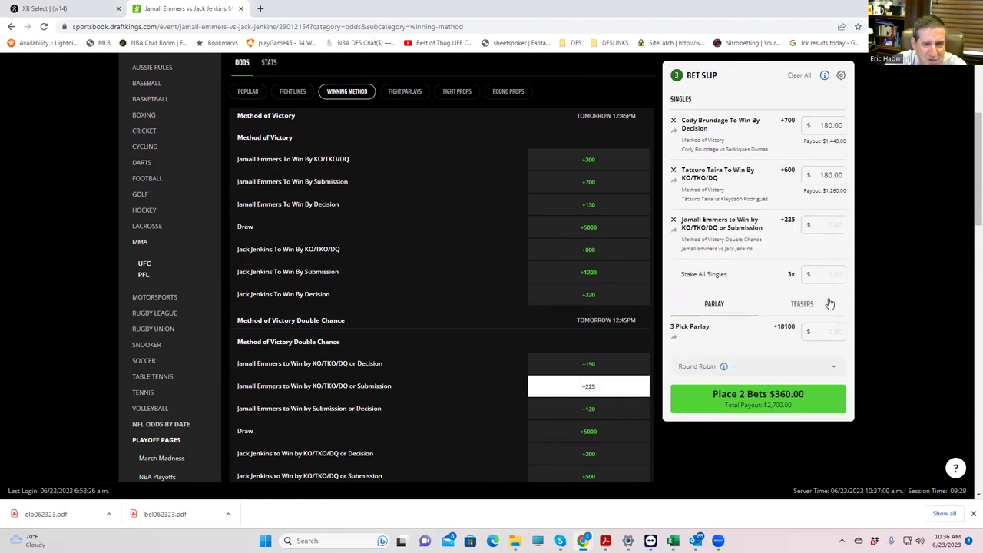
click(838, 224)
text(18)
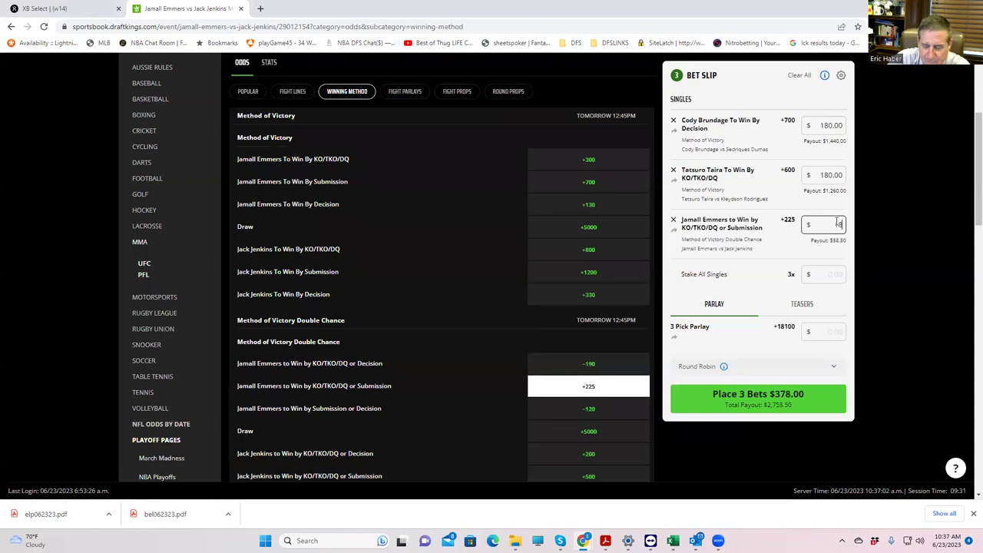
text(0)
scroll(806, 254, up, 1)
click(774, 276)
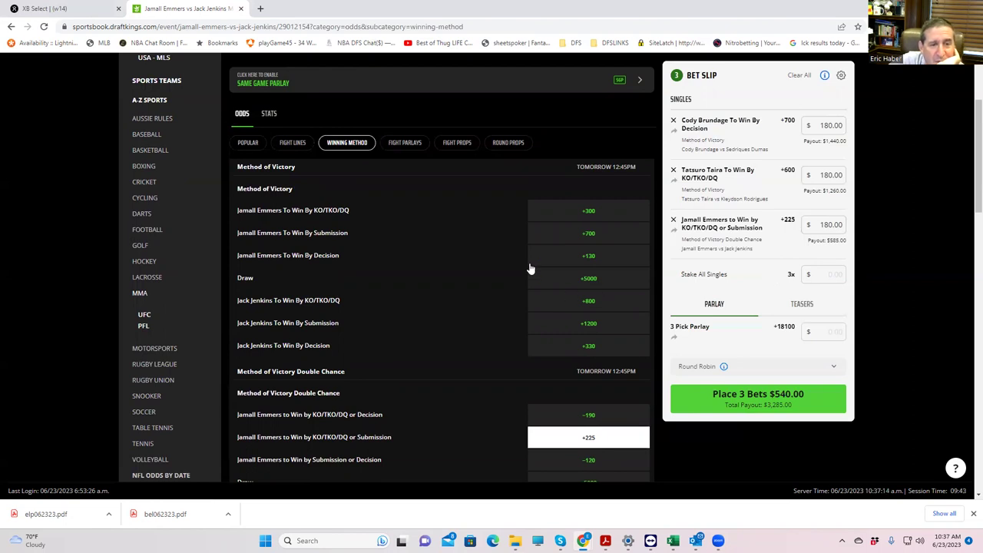
Open the Trevor Peek vs Jose Mariscal fight and examine its round props, fight lines, popular odds and fight props.
scroll(498, 250, up, 2)
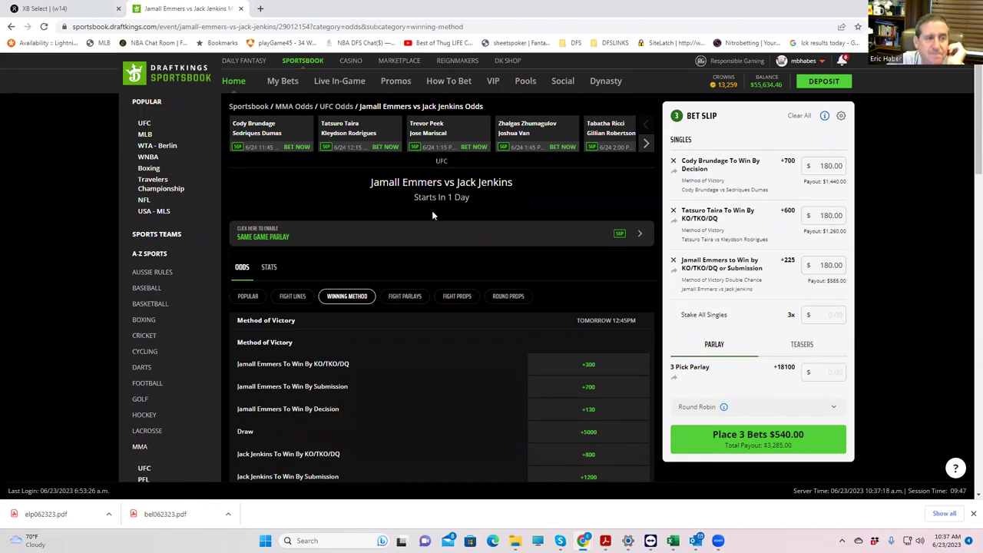
click(442, 136)
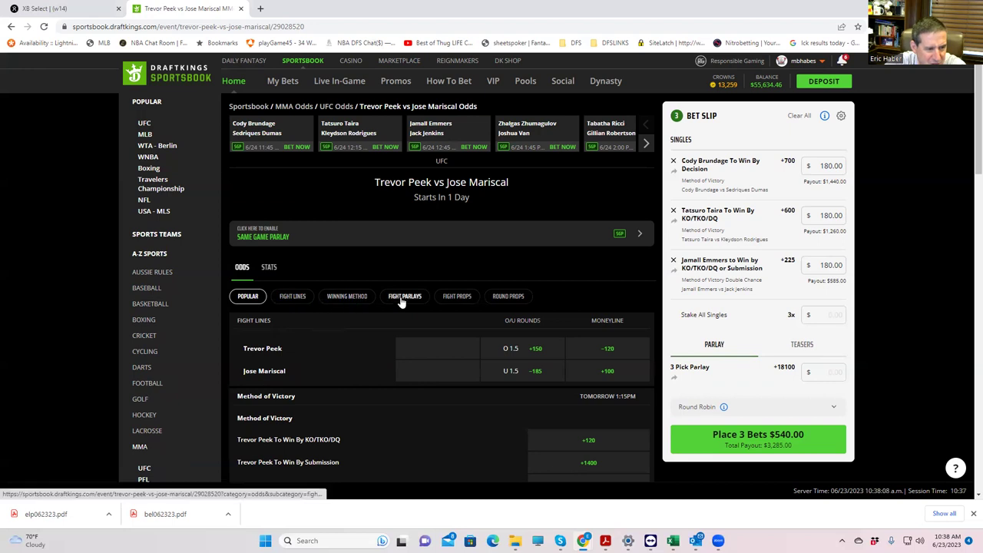
click(505, 298)
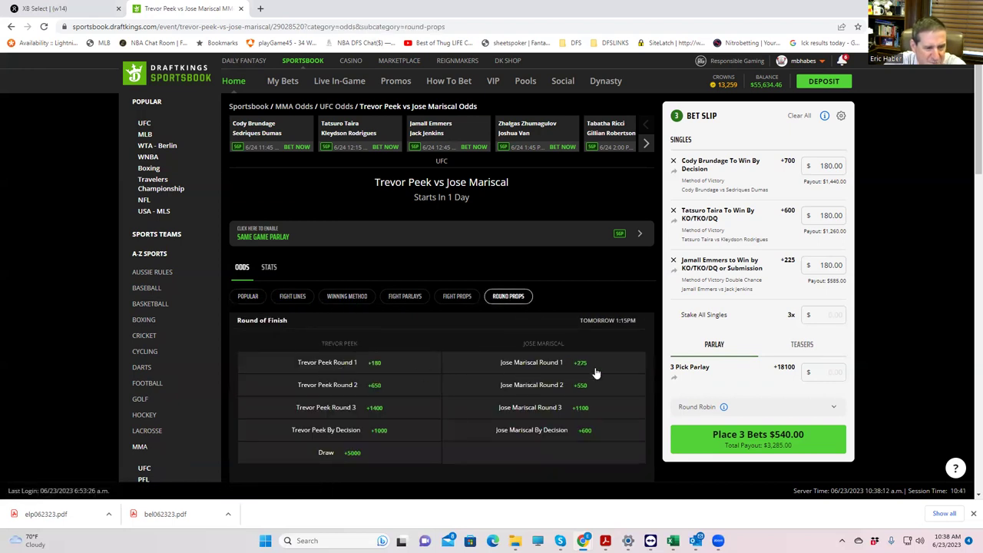
click(293, 296)
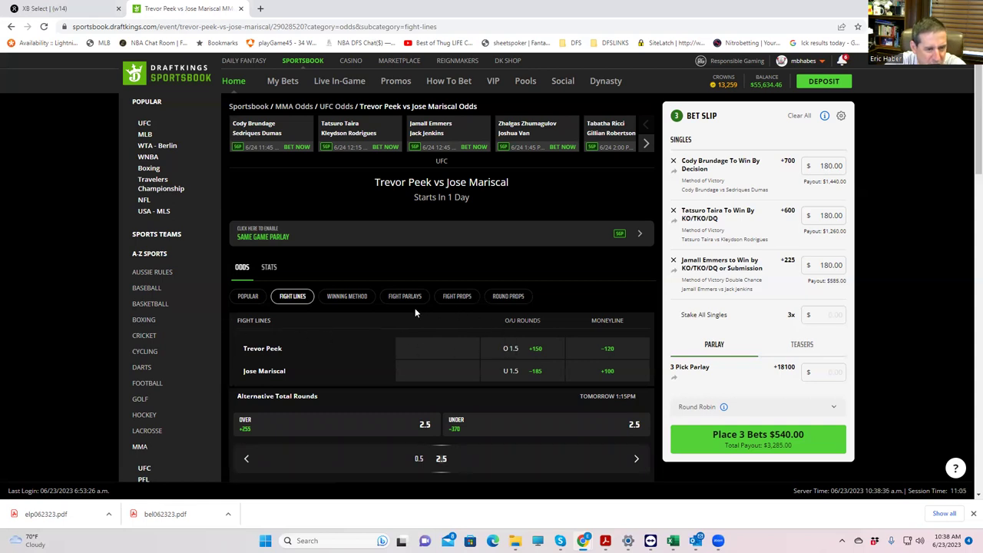
click(243, 297)
scroll(447, 432, down, 2)
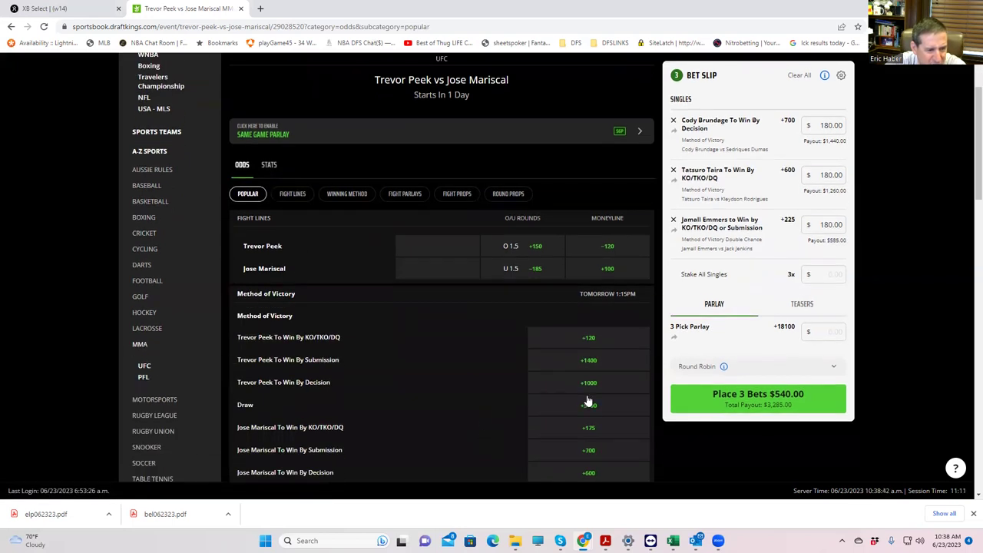
scroll(589, 434, down, 3)
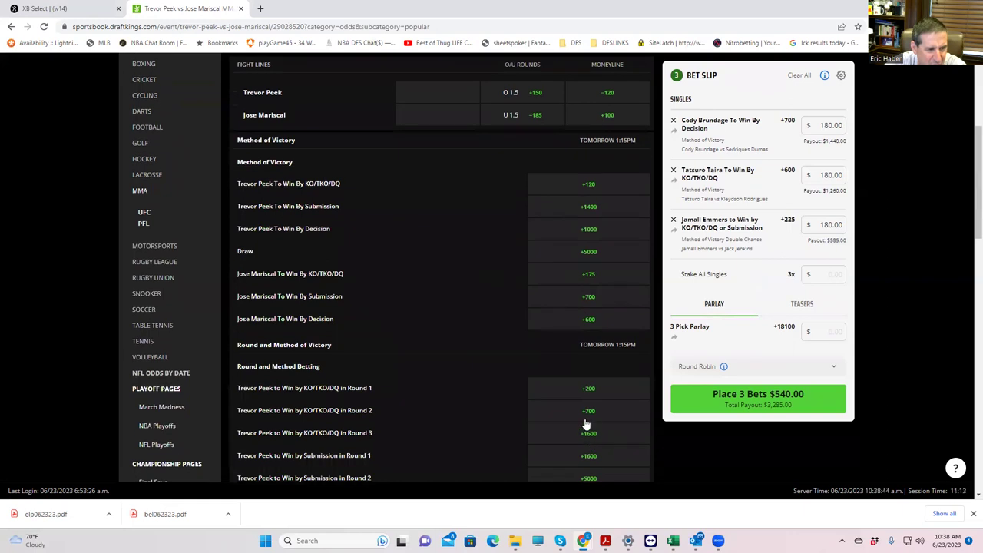
scroll(584, 410, up, 4)
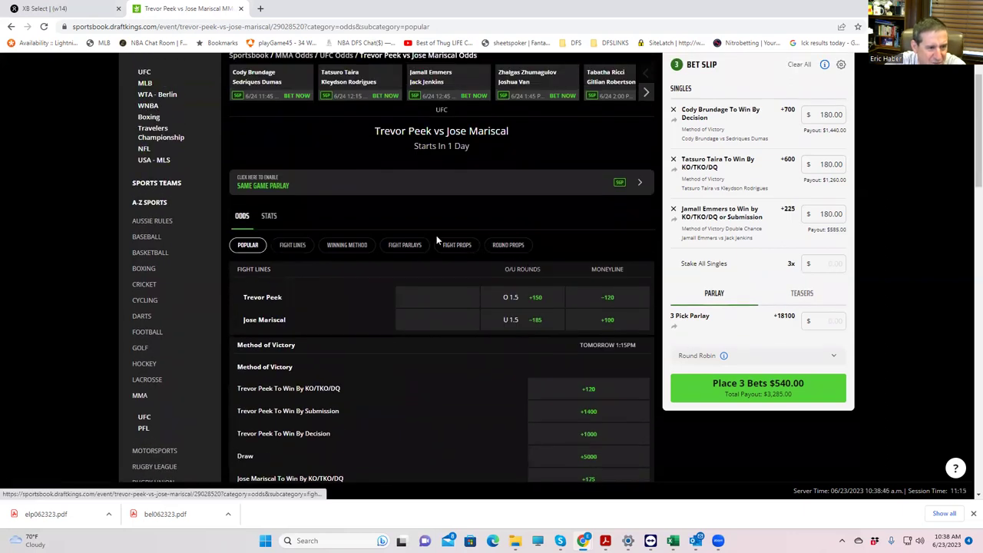
click(453, 247)
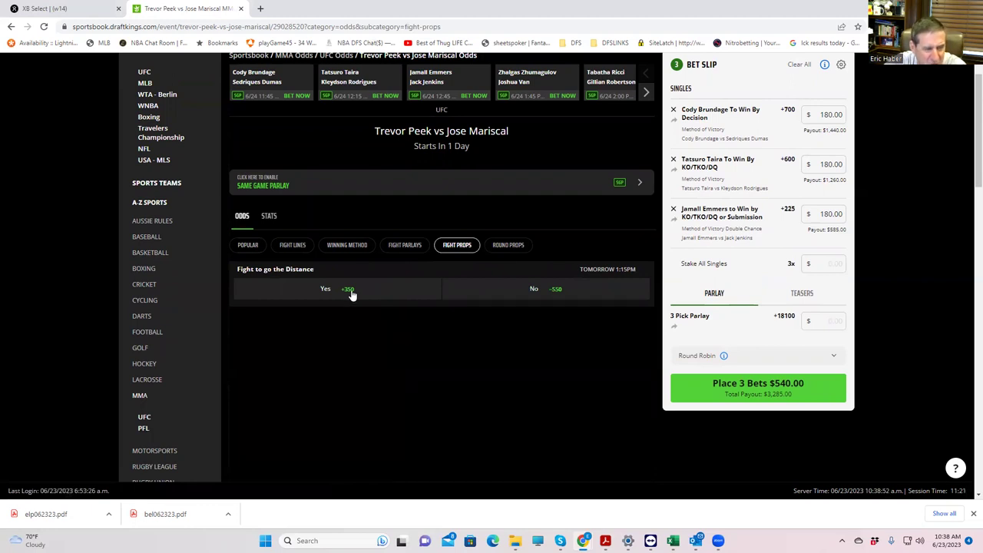
Add Over 1.5 rounds from the Peek vs Mariscal fight lines to the bet slip with a $180 stake.
click(292, 245)
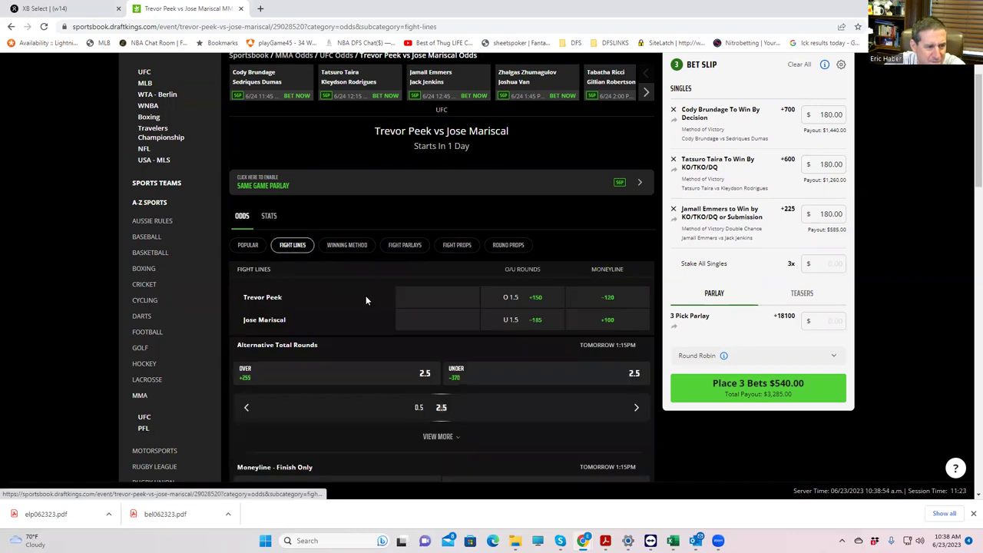
click(538, 302)
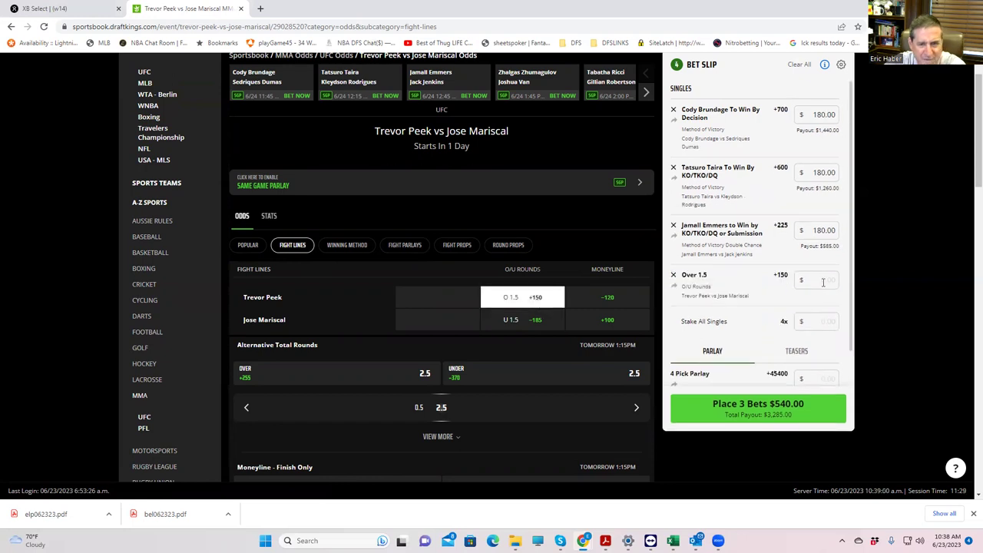
text(180)
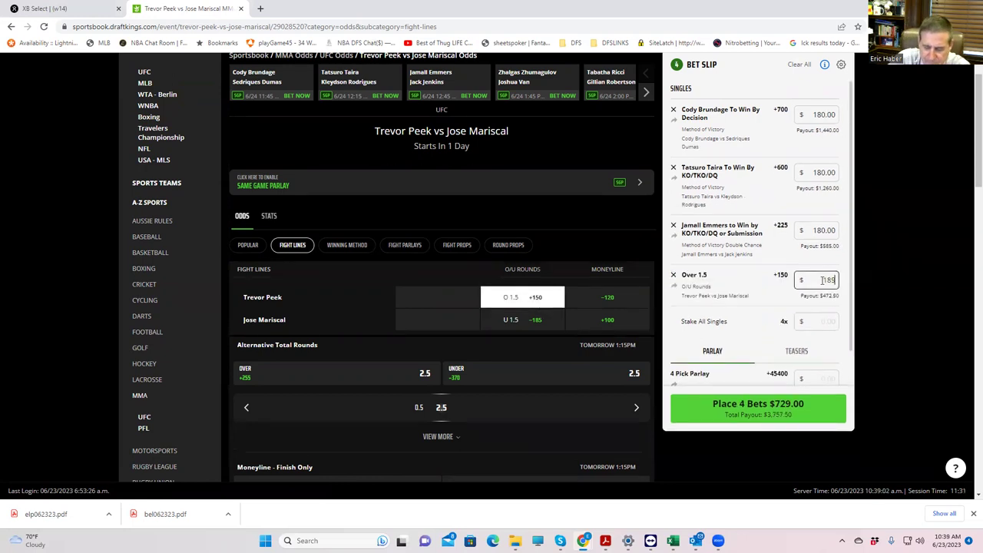
click(758, 305)
Add Zhalgas Zhumagulov To Win By Decision from the Zhumagulov vs Van fight to the bet slip with a $180 stake.
scroll(550, 244, up, 1)
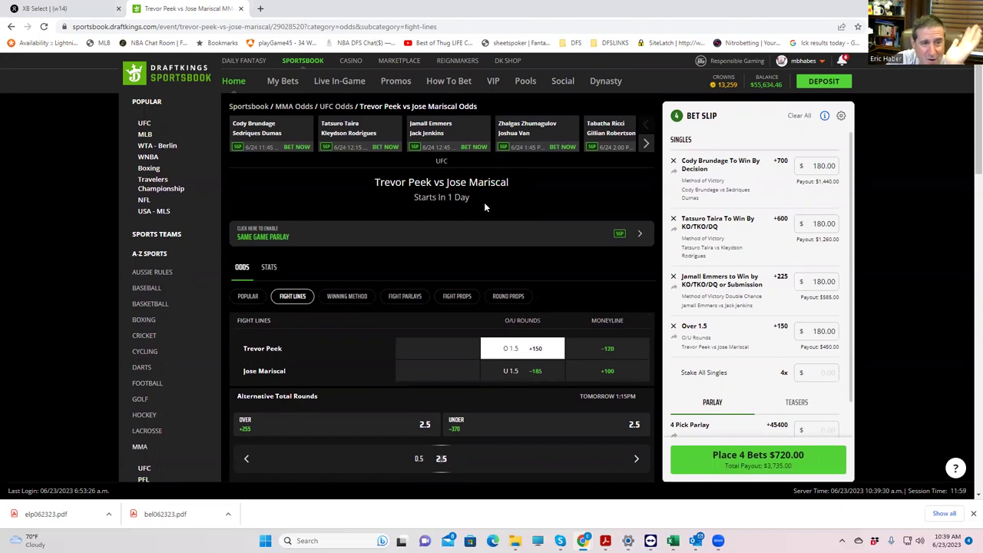
click(520, 129)
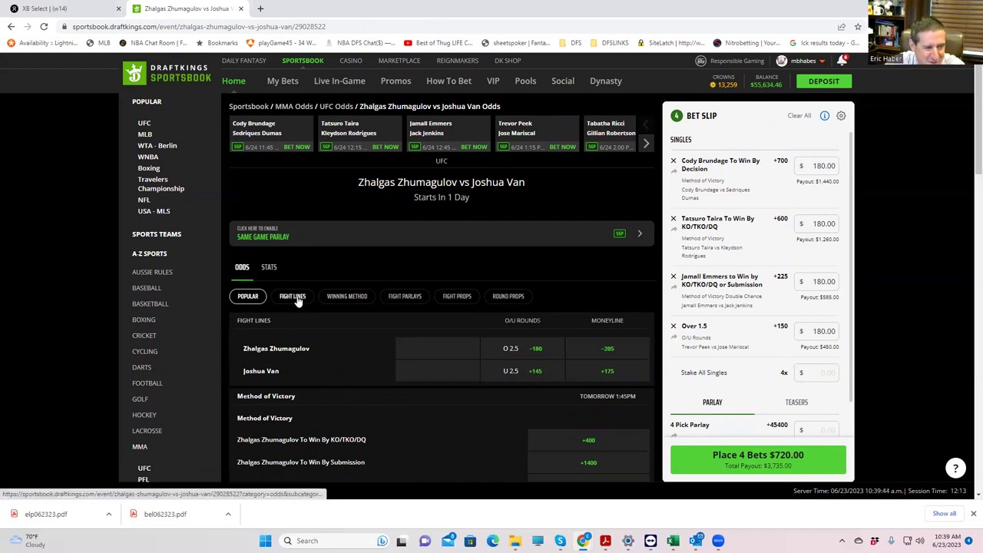
click(354, 303)
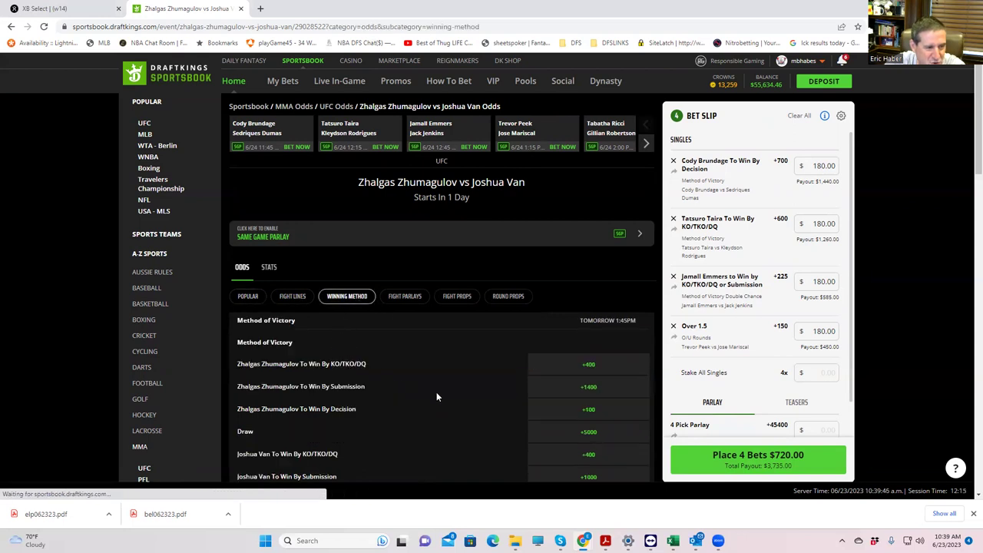
click(569, 413)
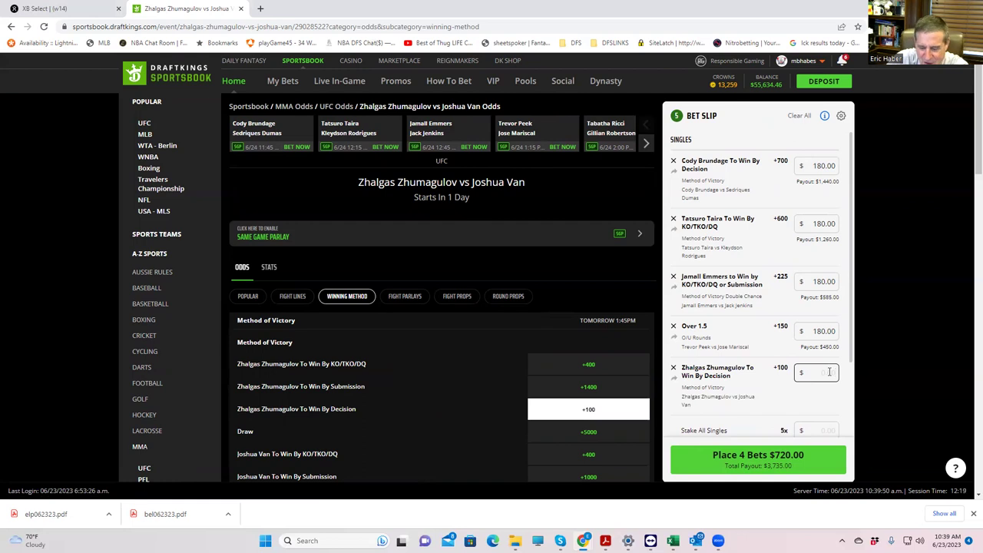
click(829, 371)
text(180)
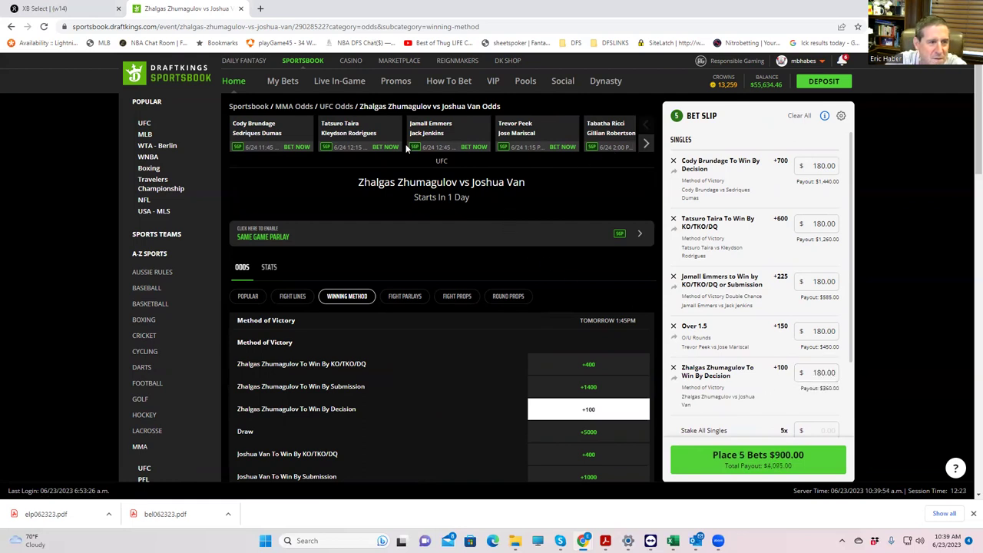
Open the Tabatha Ricci vs Gillian Robertson fight, review its popular odds and bring up its winning method odds.
click(606, 127)
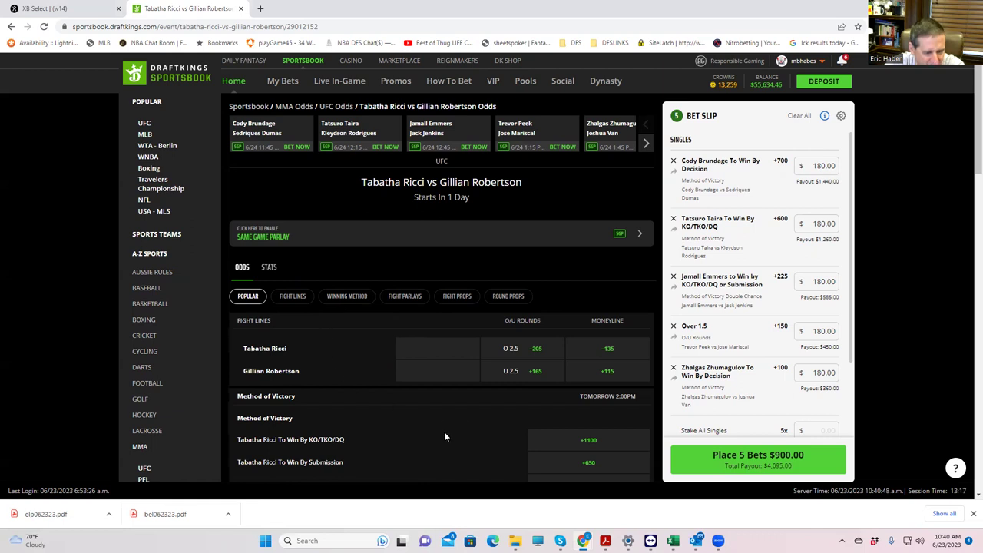
scroll(444, 432, down, 2)
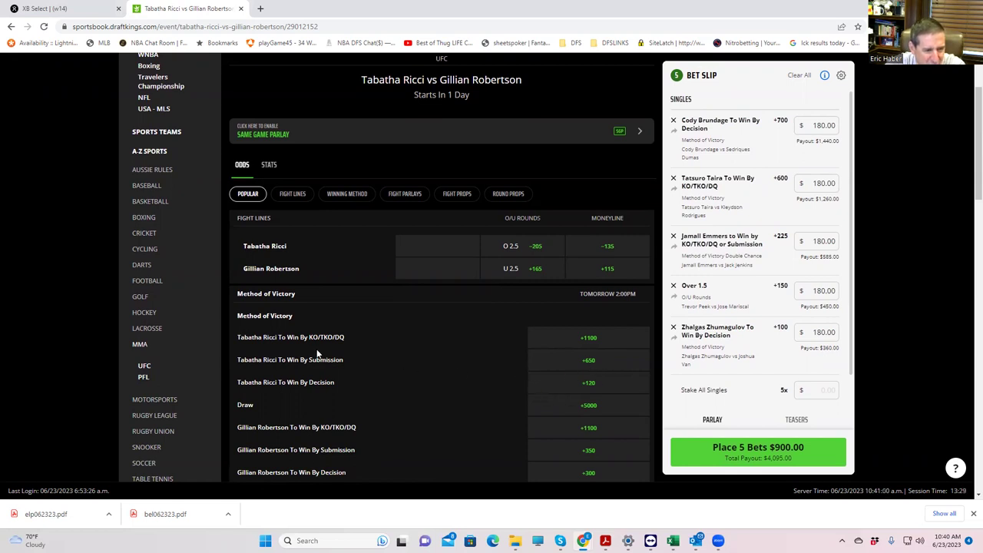
scroll(330, 365, down, 3)
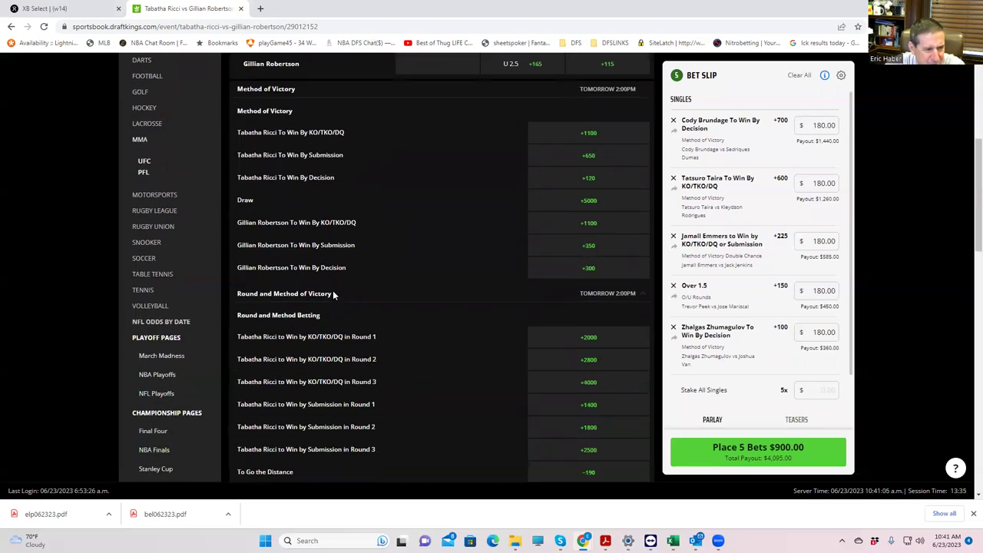
scroll(364, 367, down, 2)
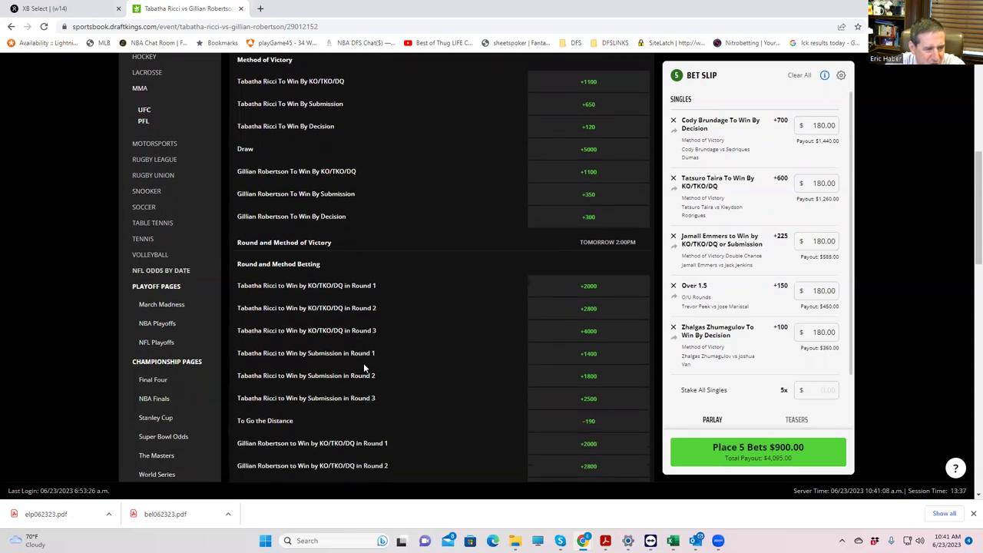
scroll(373, 390, up, 6)
click(346, 298)
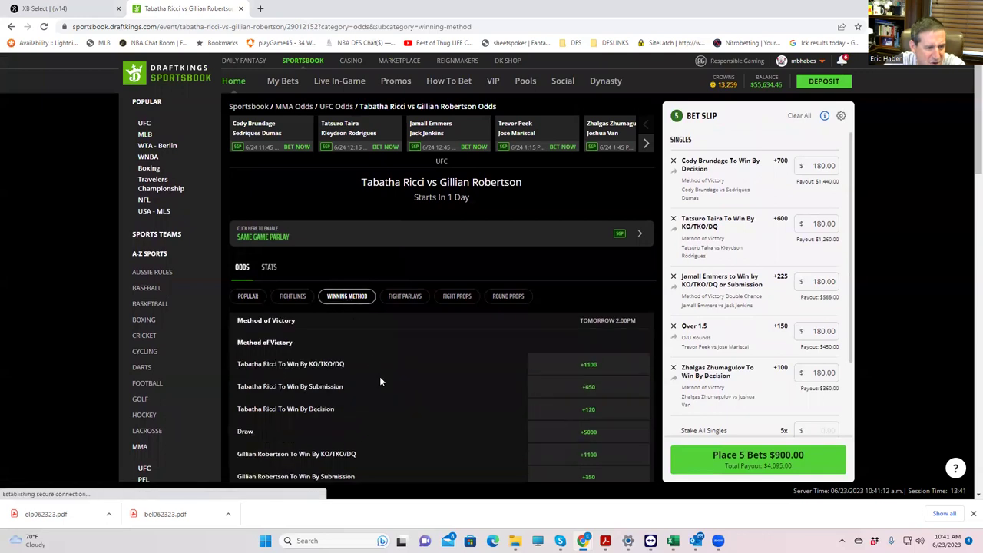
Add the double chance Tabatha Ricci to Win by KO/TKO/DQ or Submission to the bet slip with a $180 stake.
scroll(388, 391, down, 3)
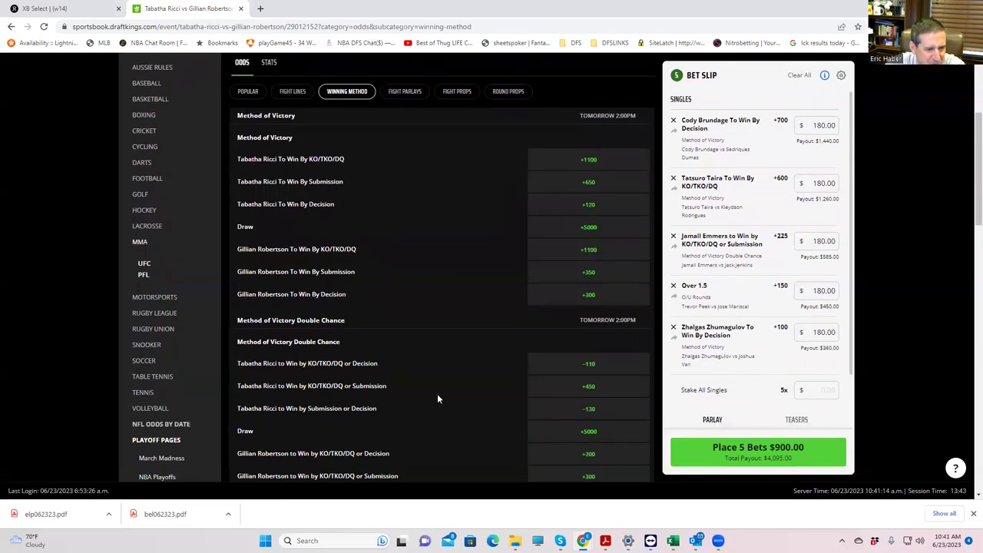
click(588, 388)
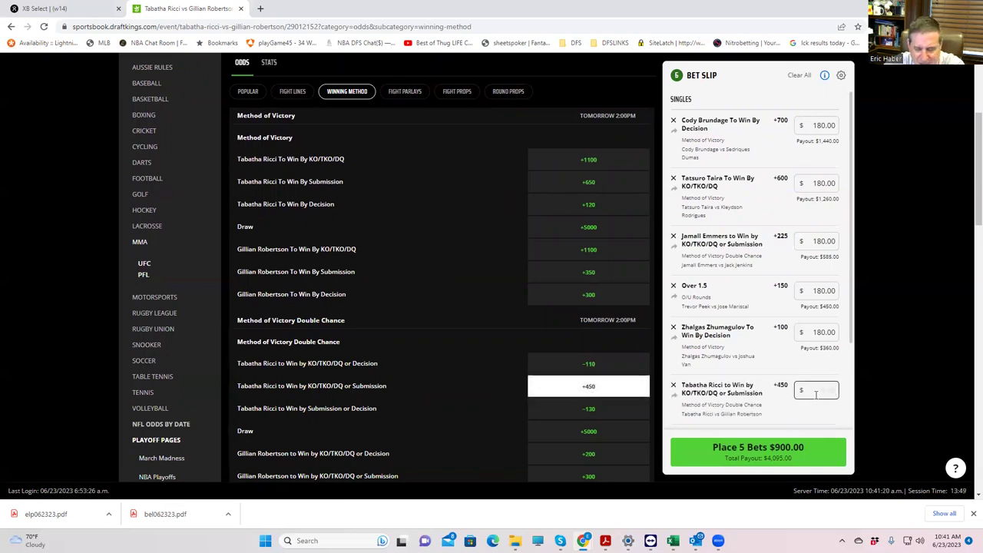
text(180)
scroll(479, 300, up, 2)
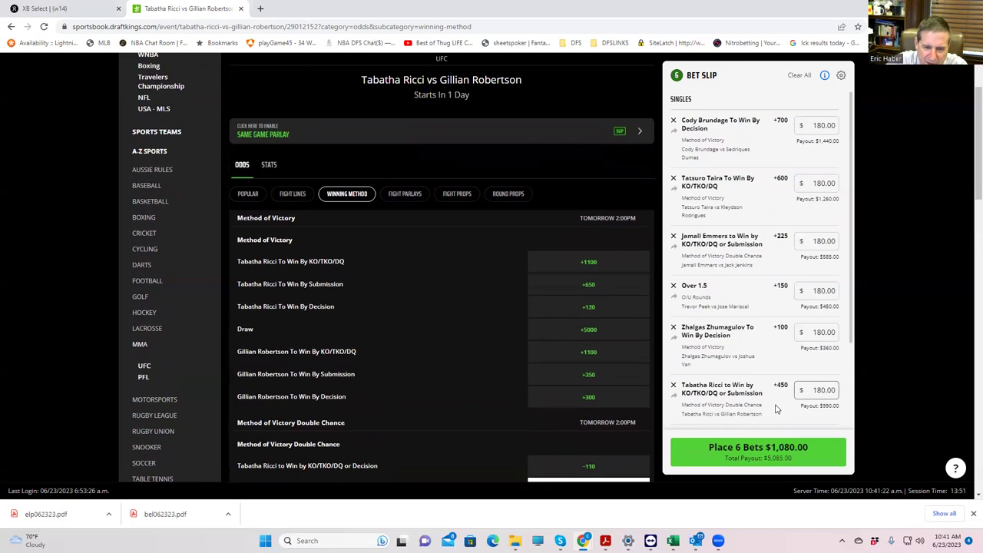
scroll(417, 244, up, 2)
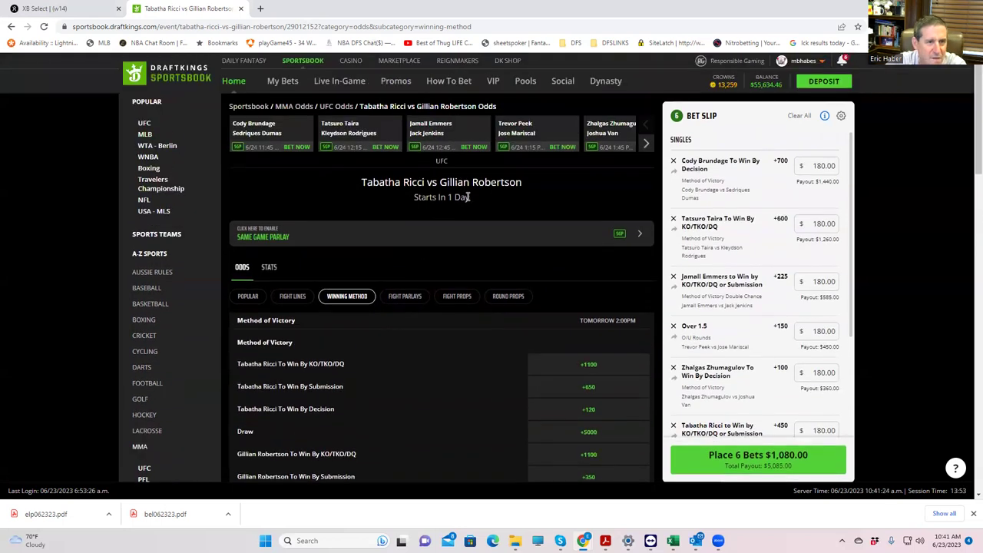
Open the Mateusz Rebecki vs Loik Radzhabov fight and bring up its fight props.
click(647, 147)
click(648, 144)
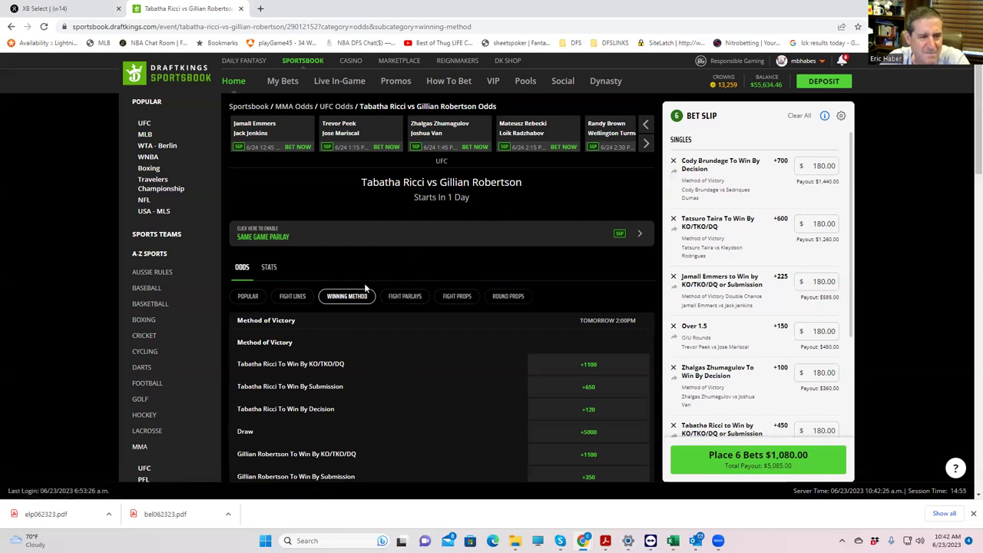
click(292, 299)
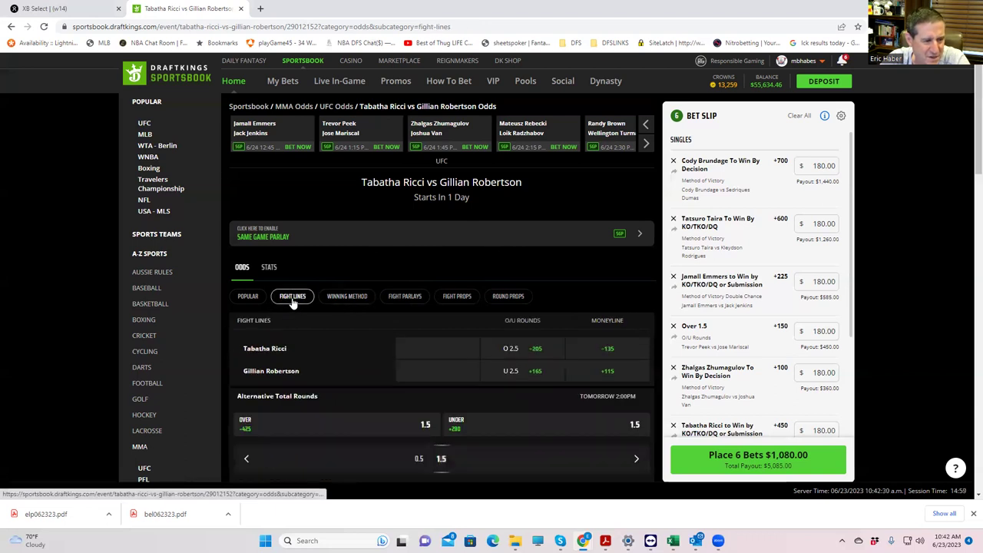
click(526, 128)
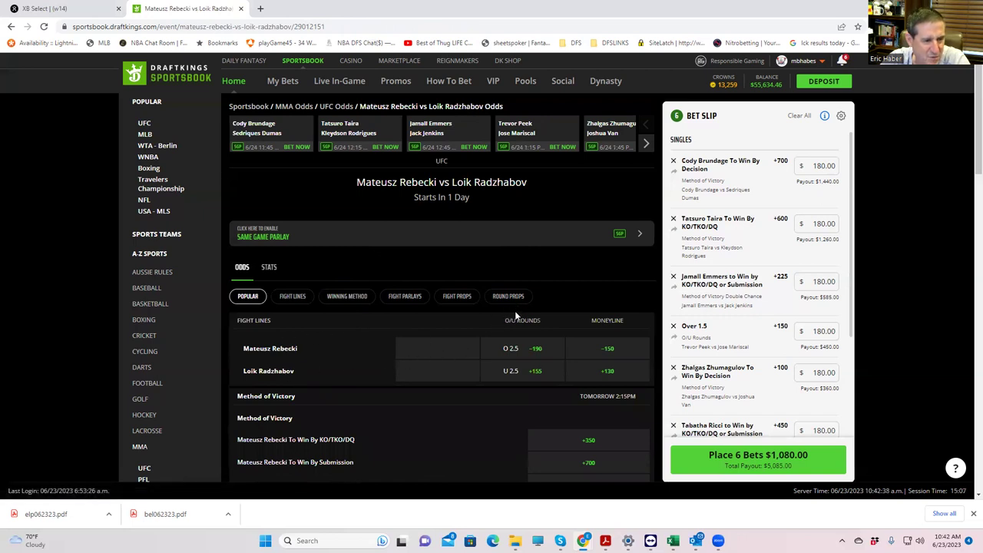
click(293, 297)
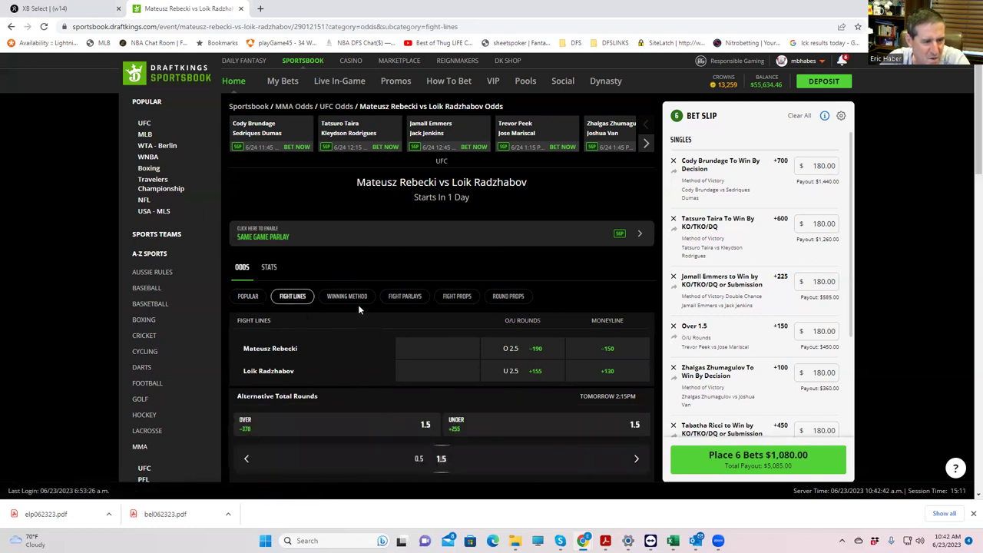
click(440, 302)
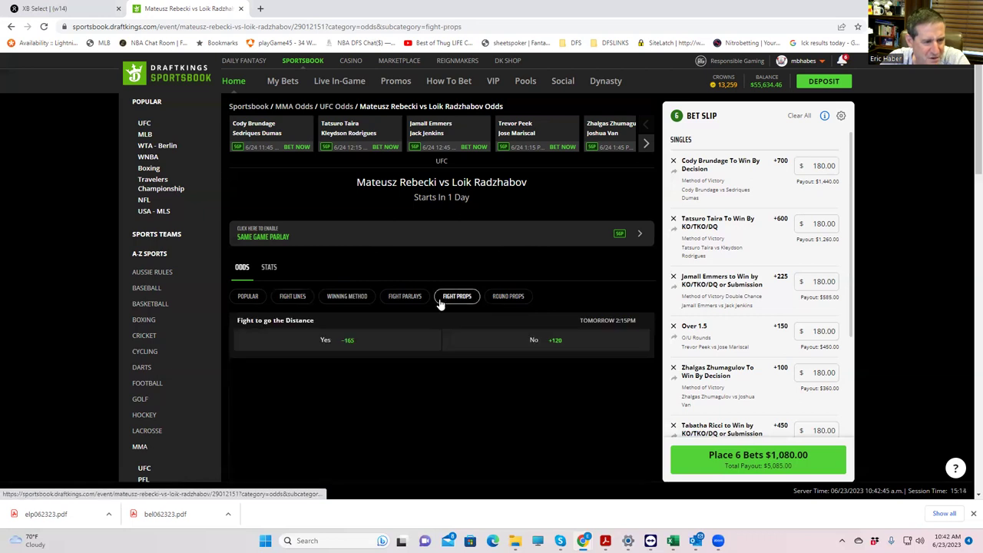
Add No on Fight to go the Distance for Rebecki vs Radzhabov to the bet slip with a $180 stake.
click(552, 345)
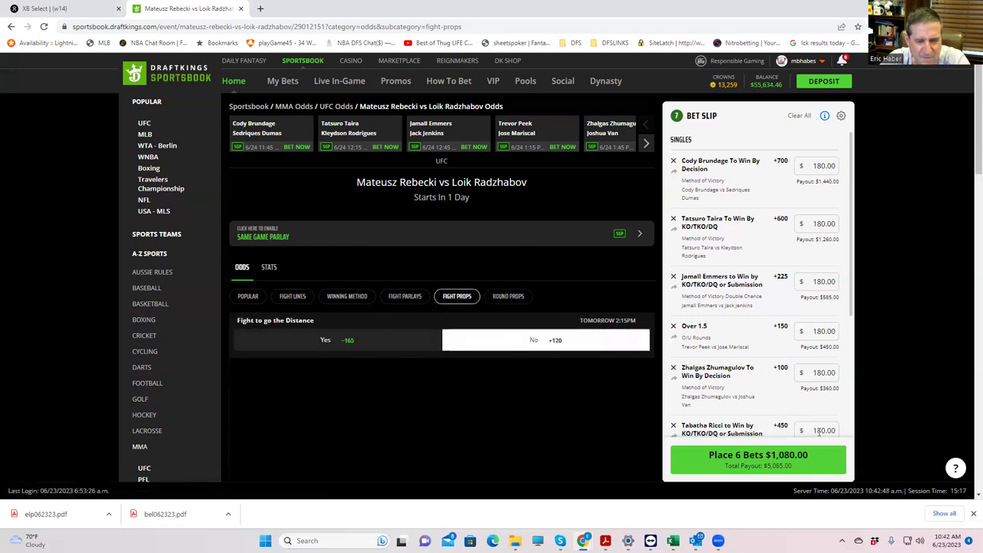
scroll(816, 388, down, 2)
scroll(815, 389, down, 2)
click(822, 287)
text(180)
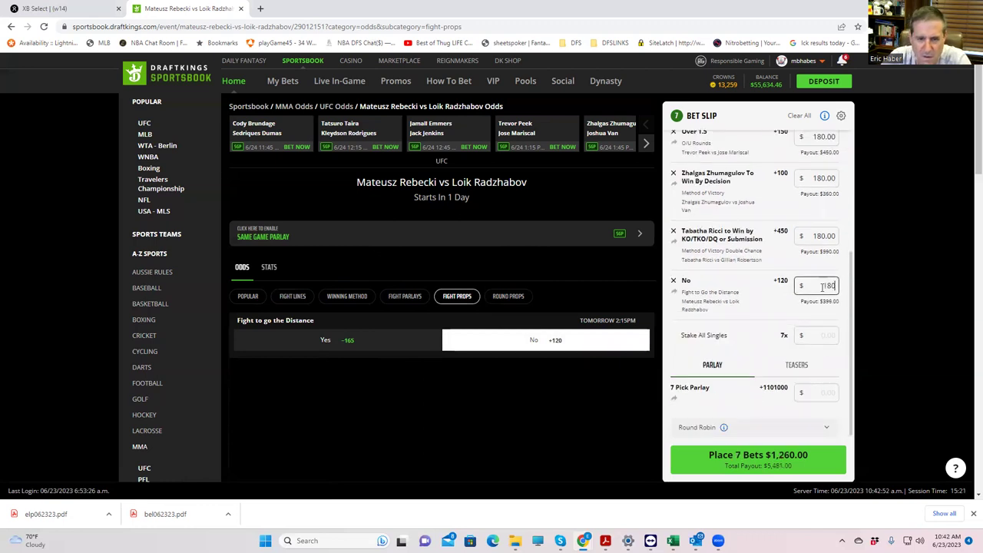
click(798, 313)
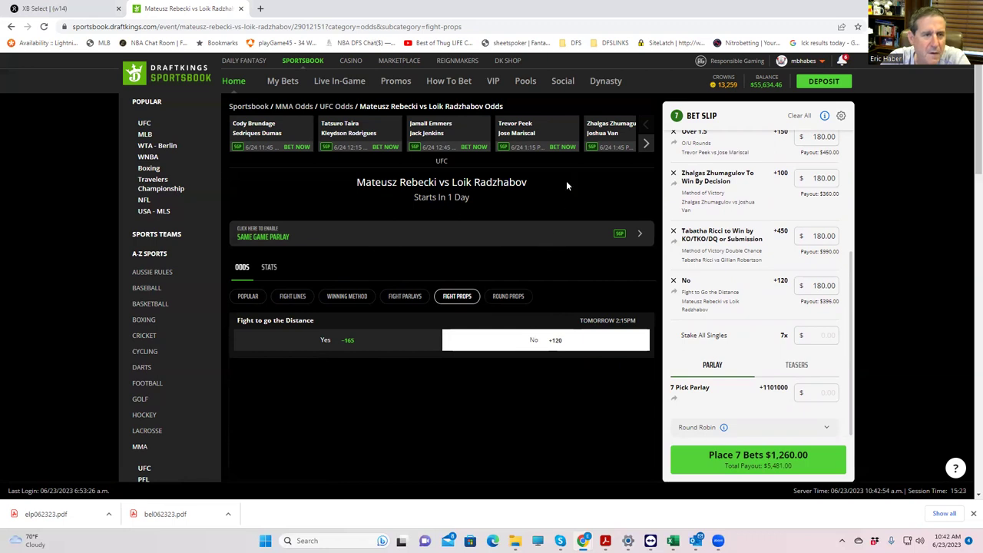
click(646, 146)
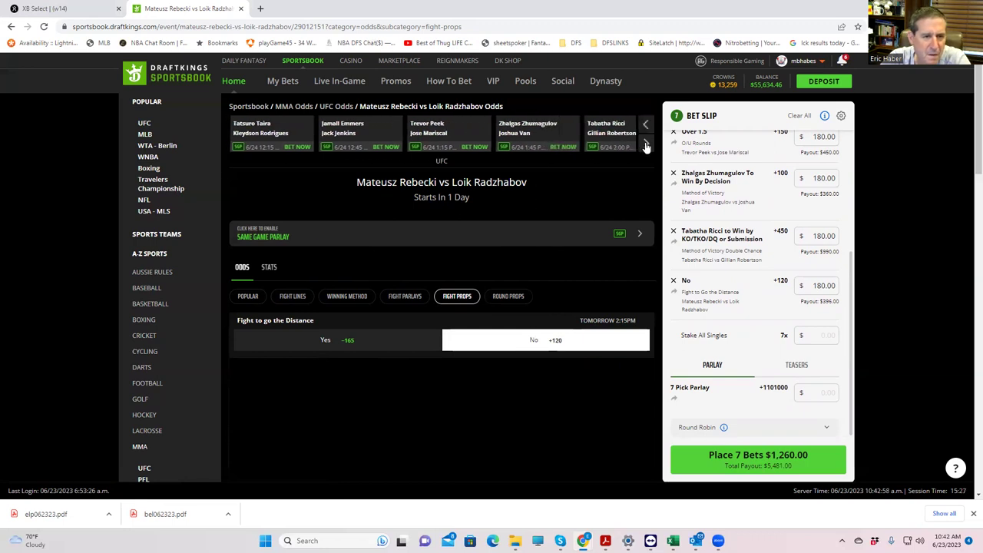
click(646, 146)
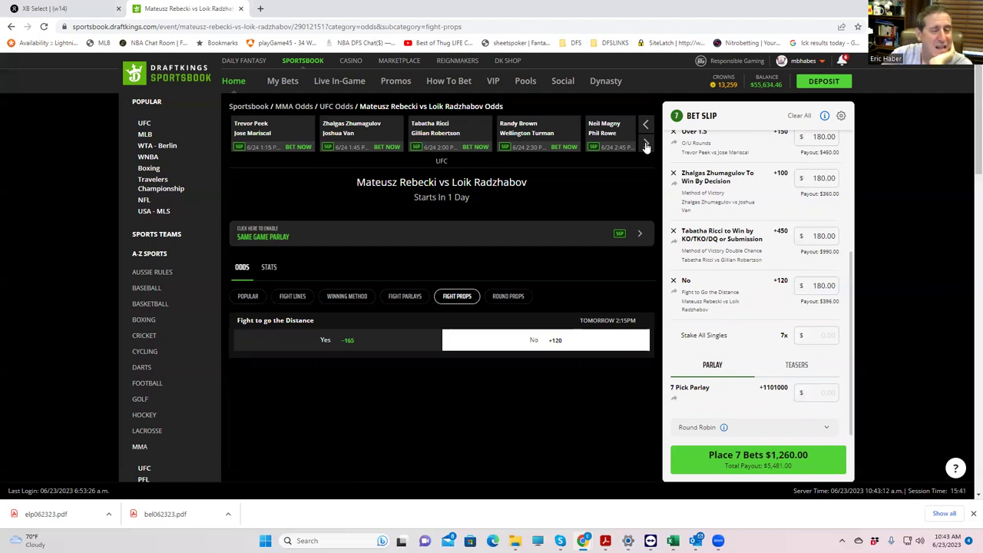
click(517, 135)
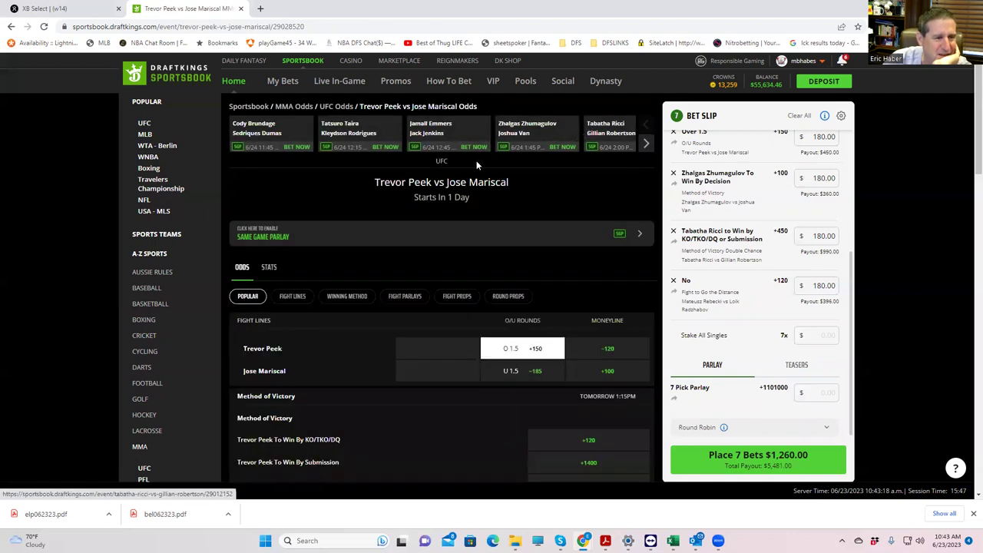
Open the Randy Brown vs Wellington Turman fight, review its fight lines and bring up its winning method odds.
click(645, 145)
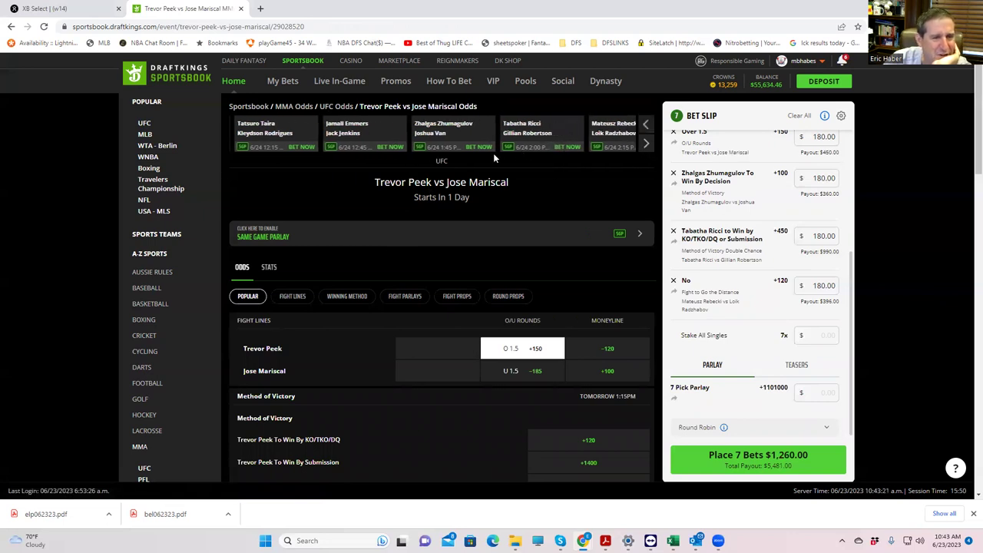
click(645, 145)
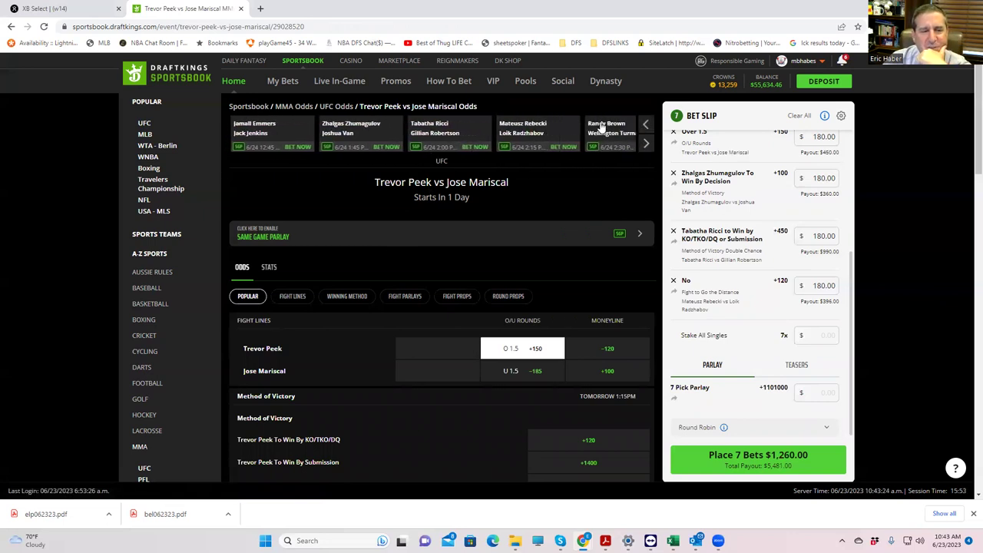
click(603, 127)
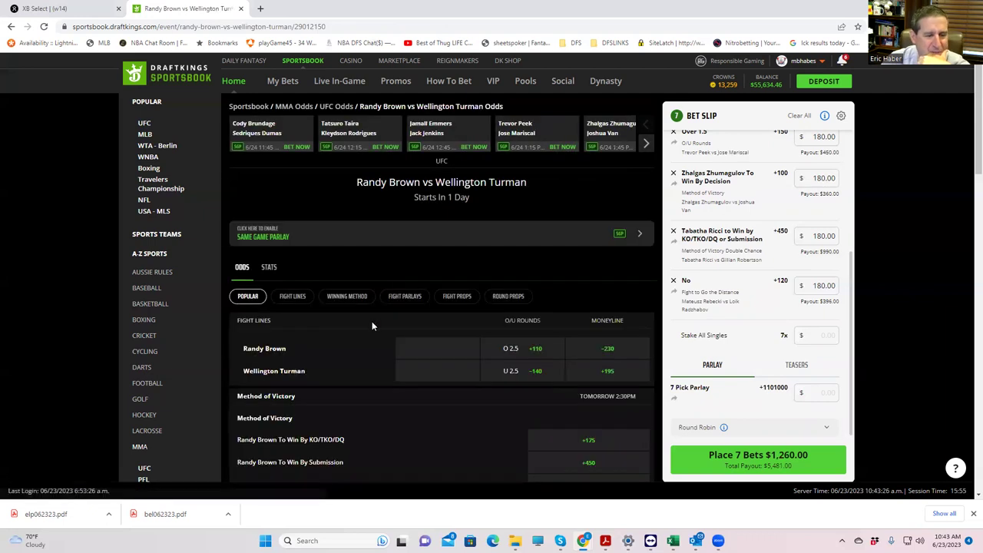
click(296, 300)
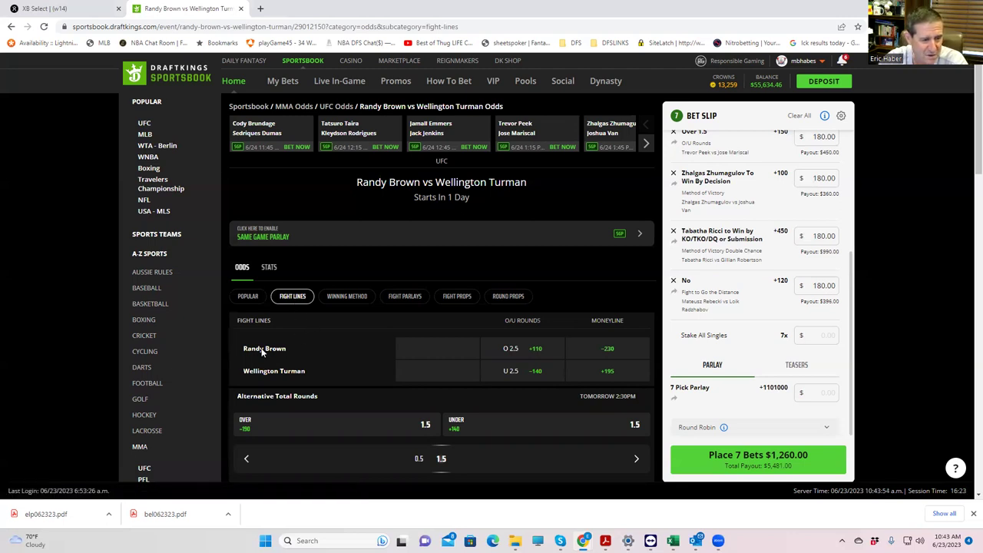
scroll(403, 364, down, 2)
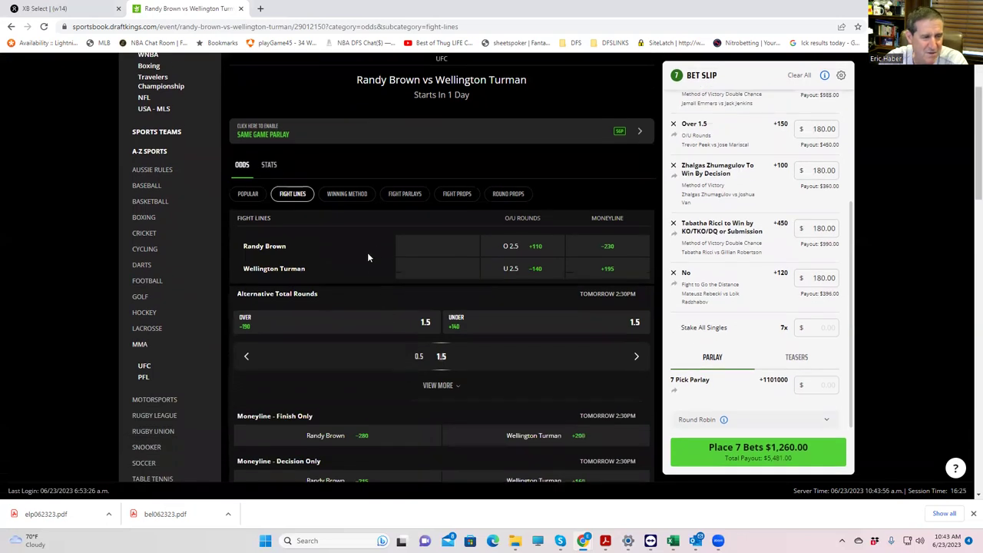
click(337, 197)
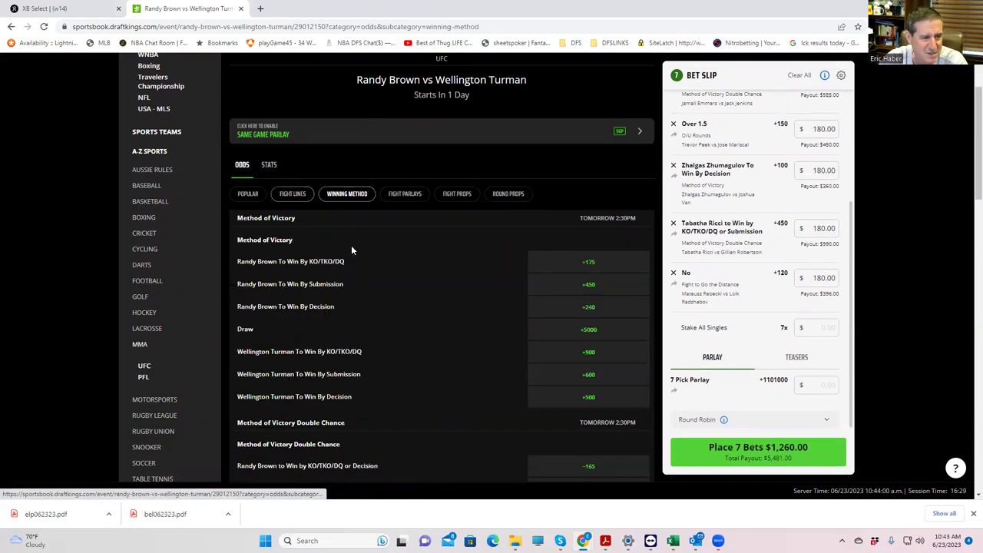
Add the double chance Randy Brown to Win by KO/TKO/DQ or Submission to the bet slip with a $180 stake.
scroll(403, 375, down, 4)
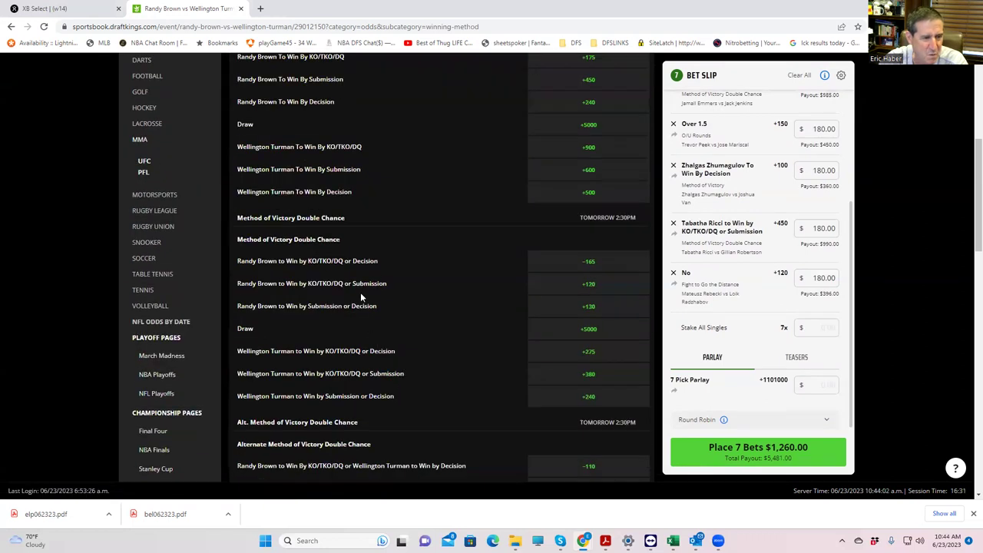
click(585, 286)
click(815, 292)
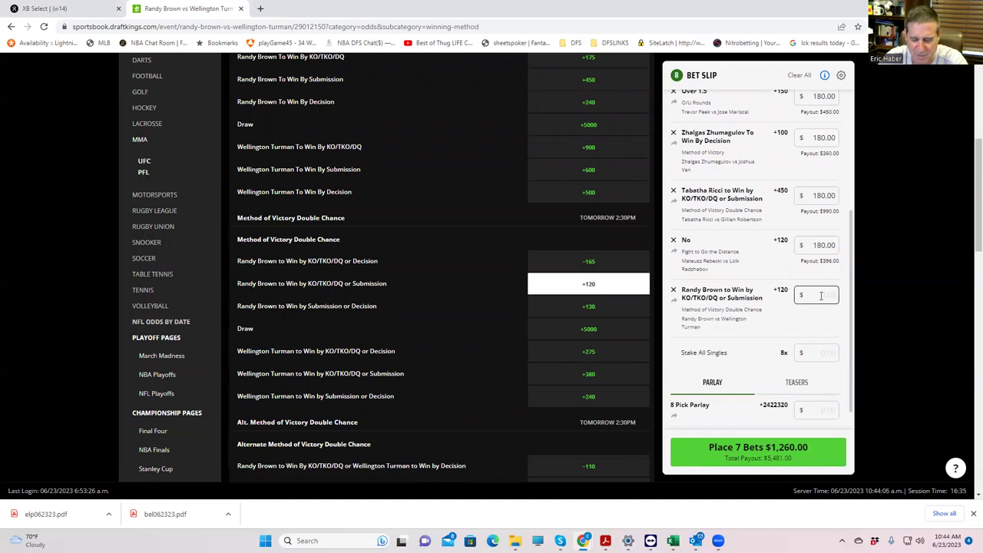
text(180)
click(787, 326)
scroll(575, 238, up, 4)
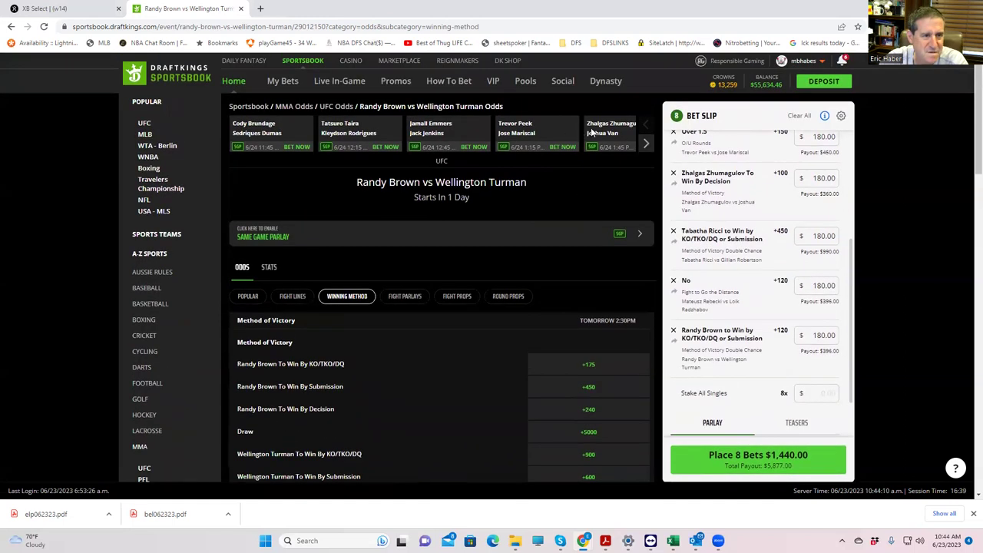
Add the Phil Rowe moneyline from the Neil Magny vs Phil Rowe fight to the bet slip with a $180 stake.
click(647, 144)
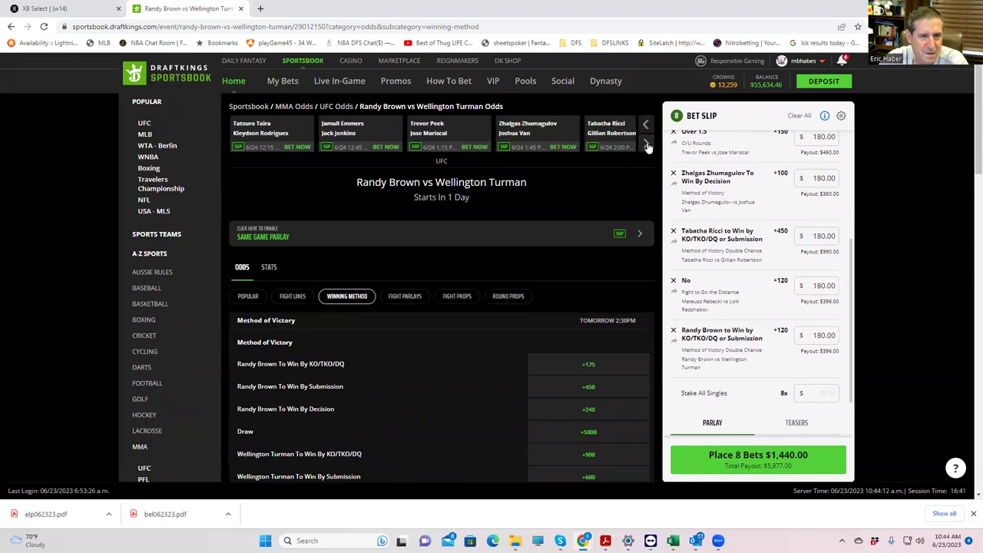
click(646, 144)
click(647, 144)
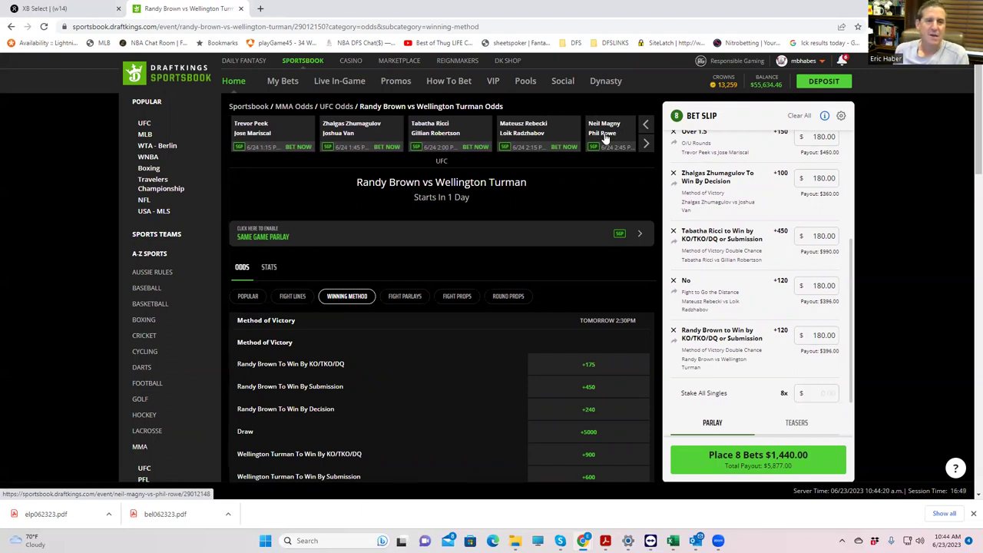
click(605, 136)
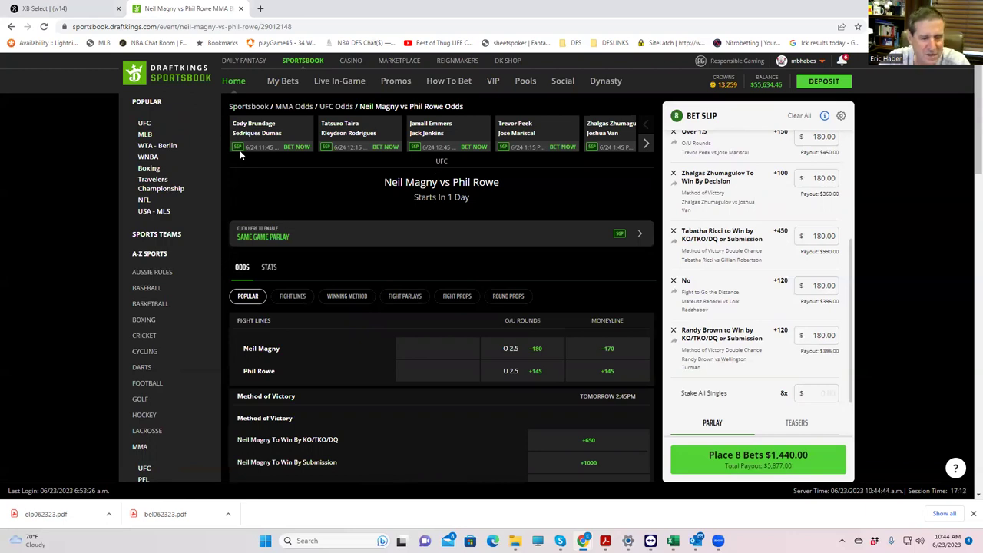
click(599, 374)
click(831, 391)
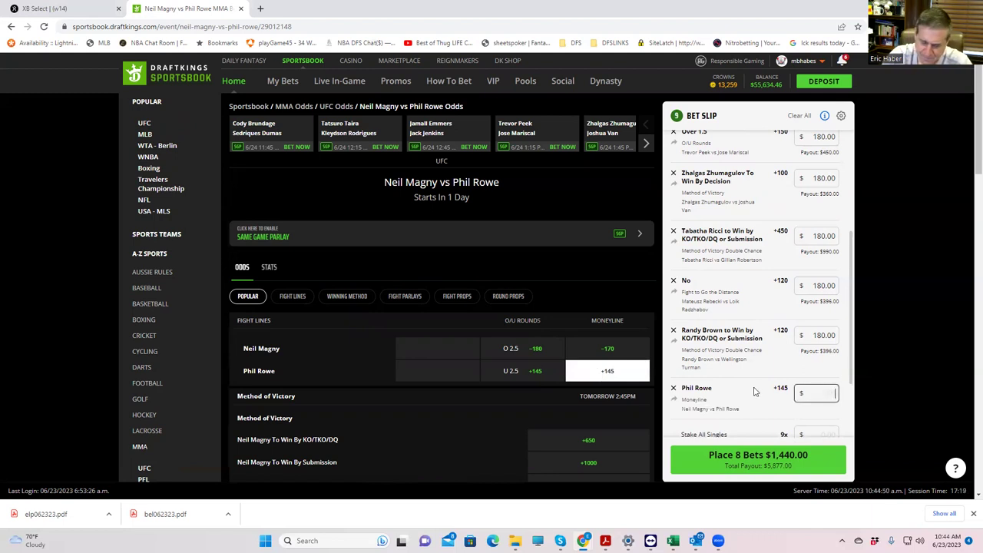
text(180)
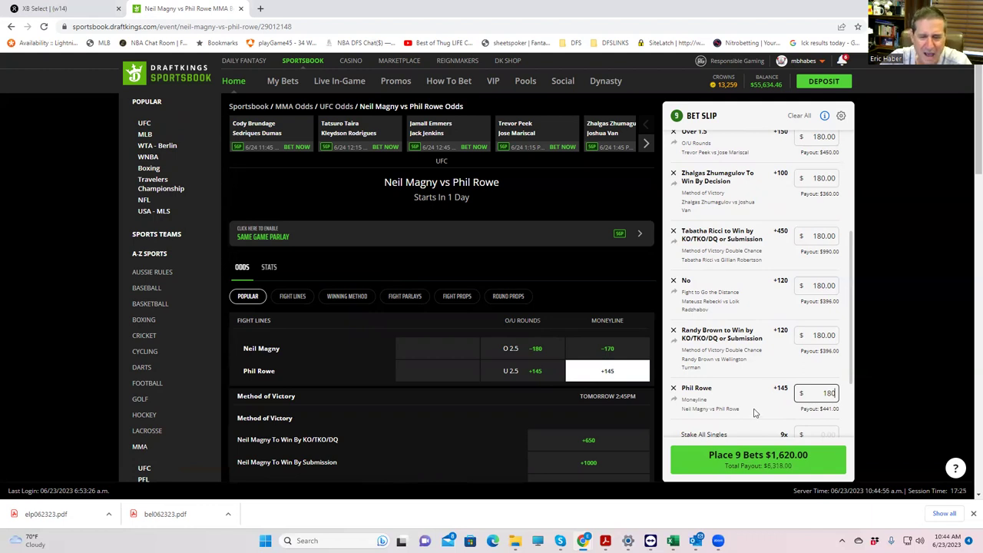
click(755, 413)
drag(855, 367, 852, 444)
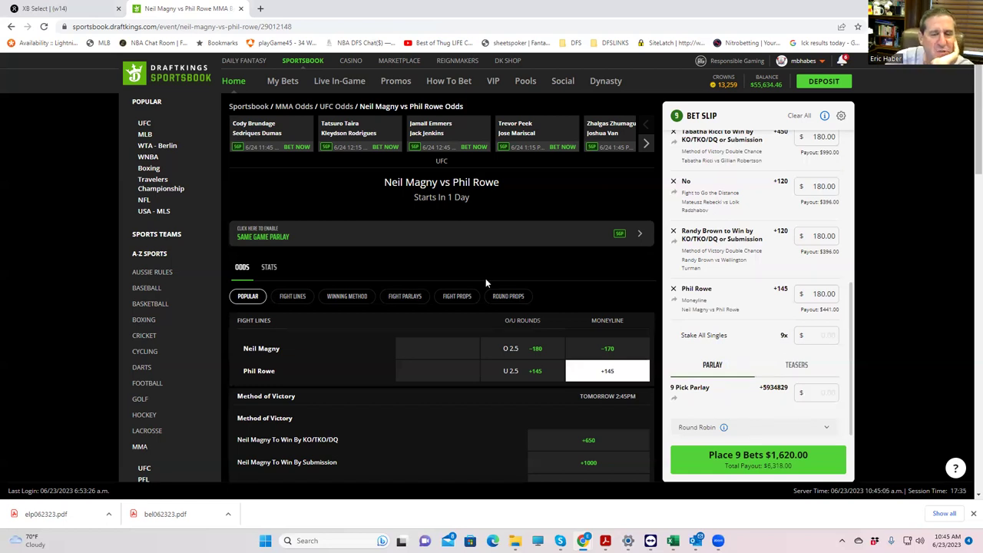
Open the Brendan Allen vs Bruno Silva fight, review its round props and bring up its winning method odds.
click(649, 146)
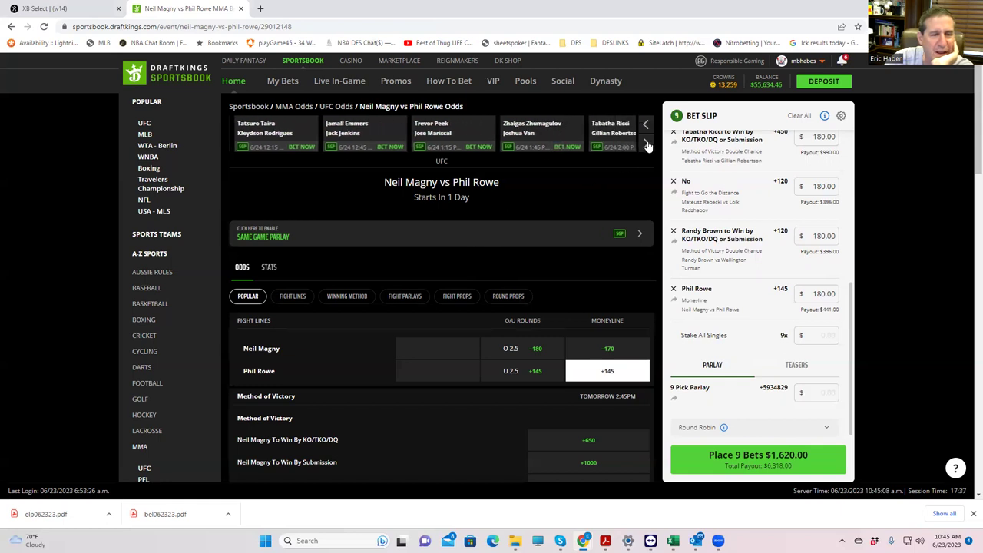
click(648, 146)
click(648, 146)
click(649, 146)
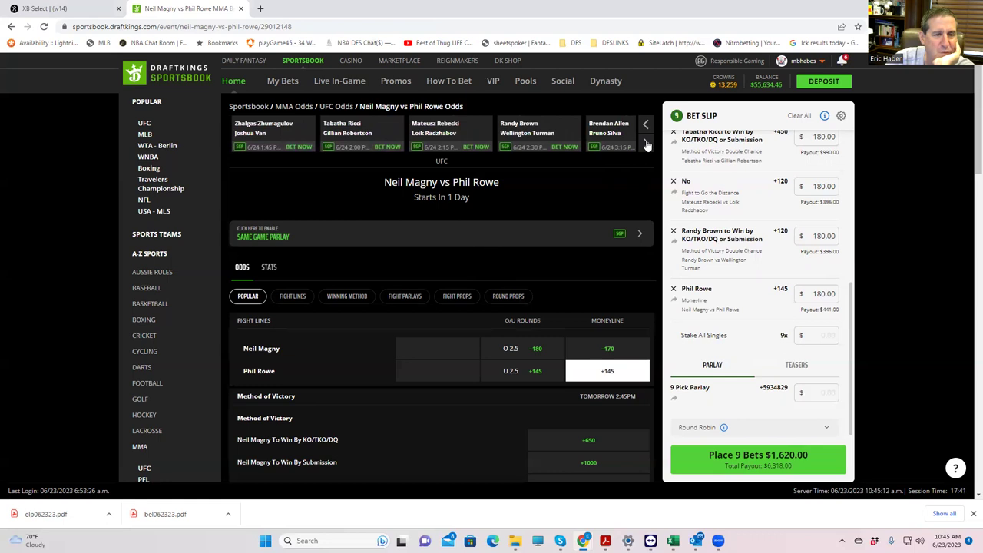
click(648, 146)
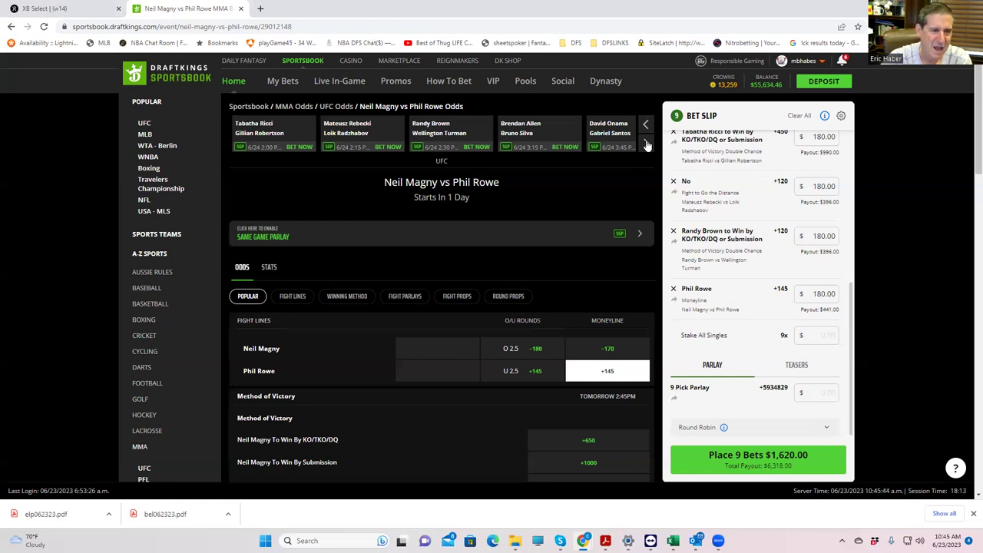
click(513, 135)
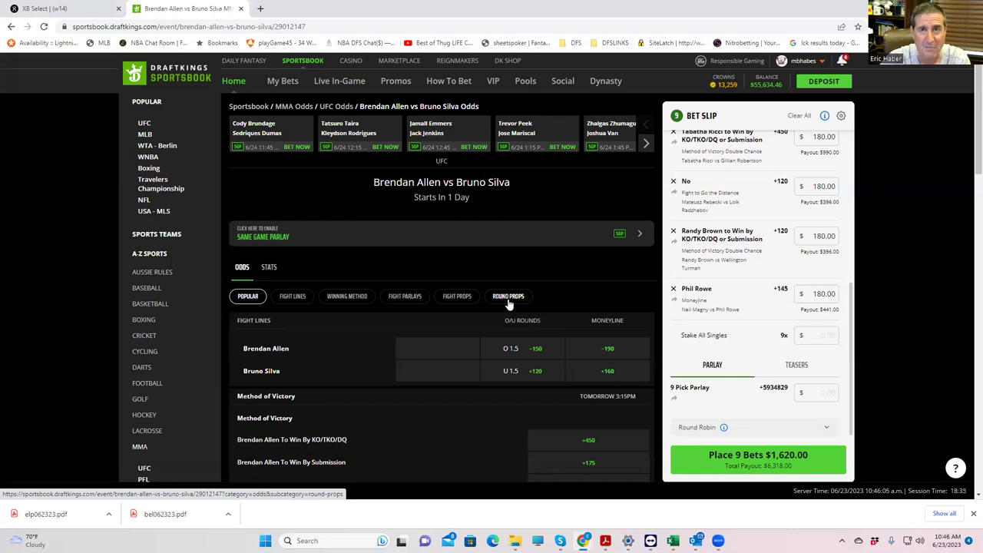
click(508, 297)
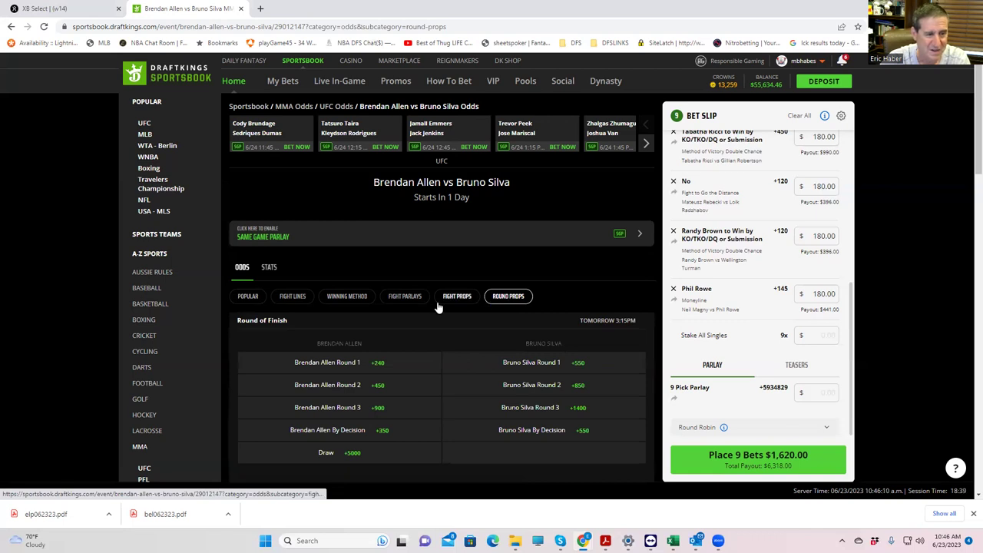
click(335, 298)
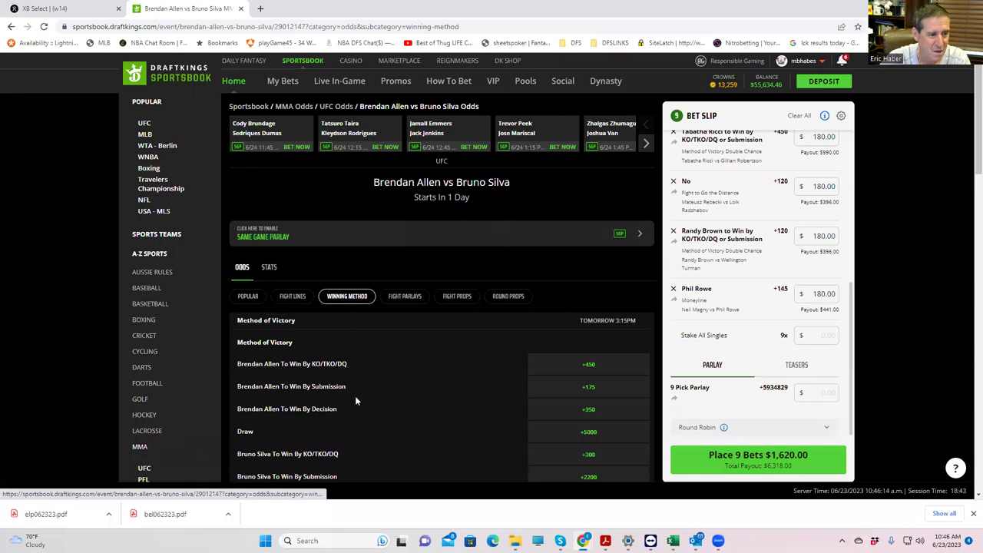
Add Brendan Allen To Win By Decision to the bet slip with a $180 stake, in place of Bruno Silva To Win By Decision.
scroll(420, 411, down, 2)
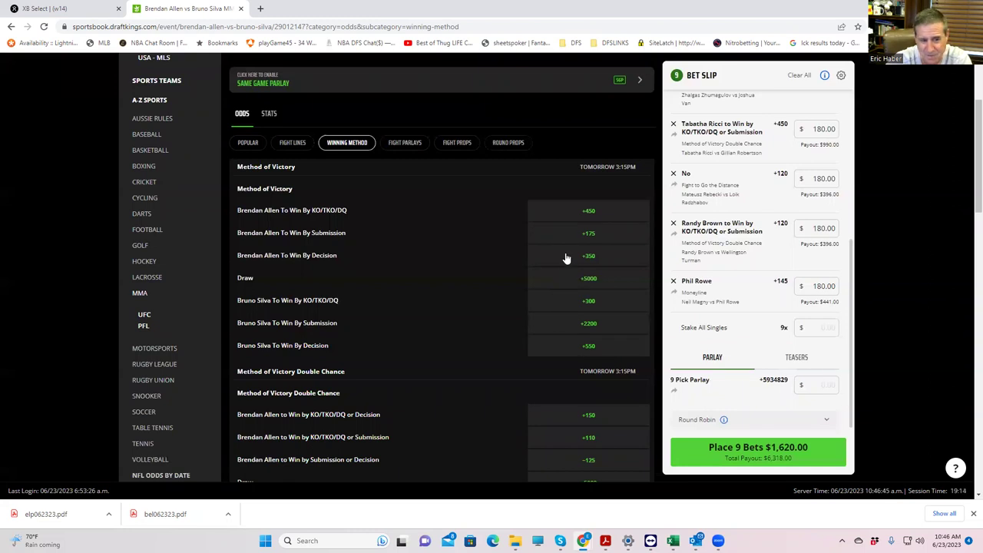
click(592, 349)
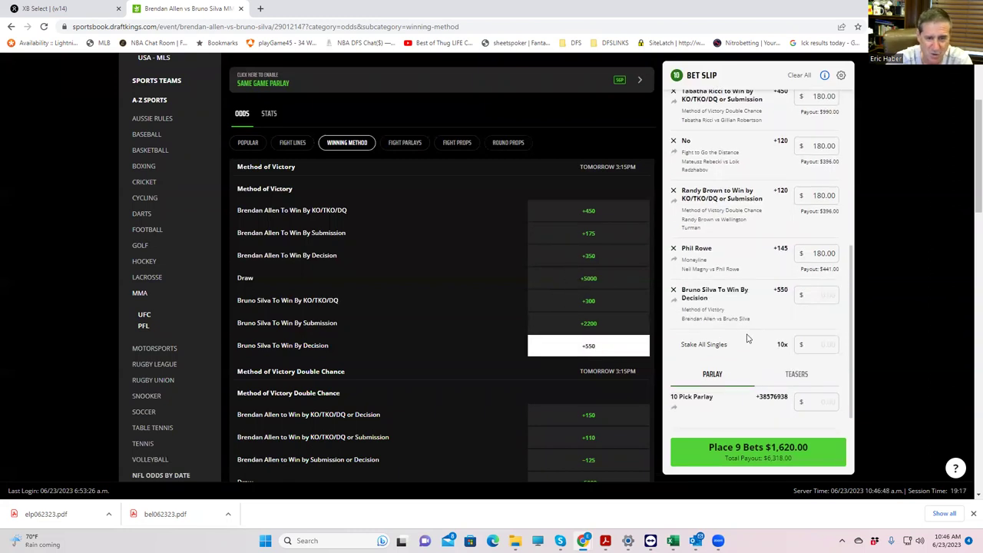
click(582, 263)
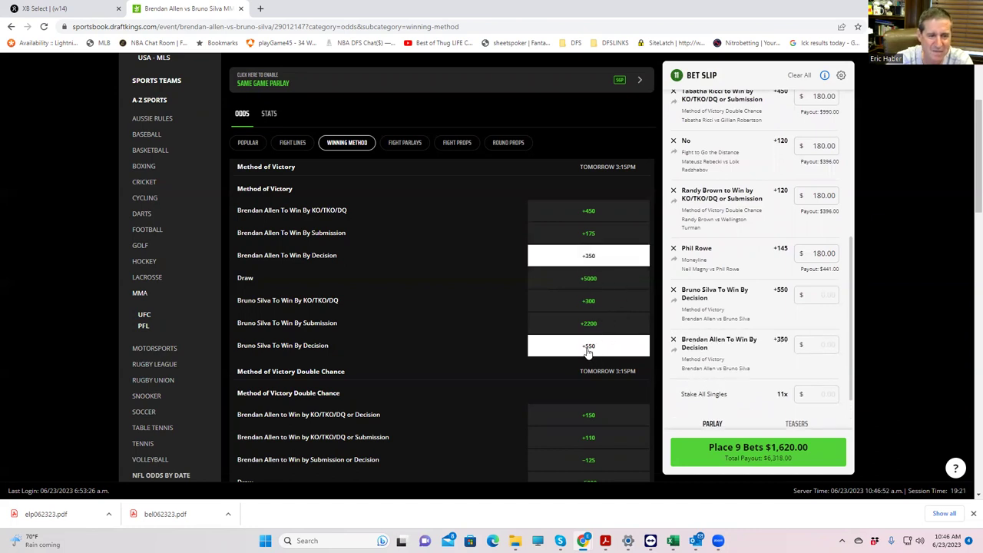
click(531, 345)
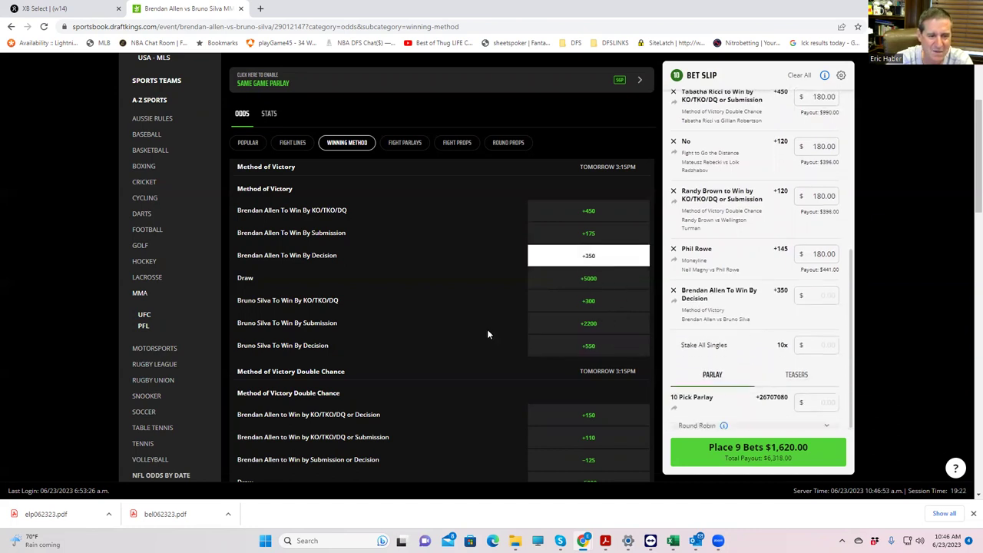
click(816, 294)
text(180)
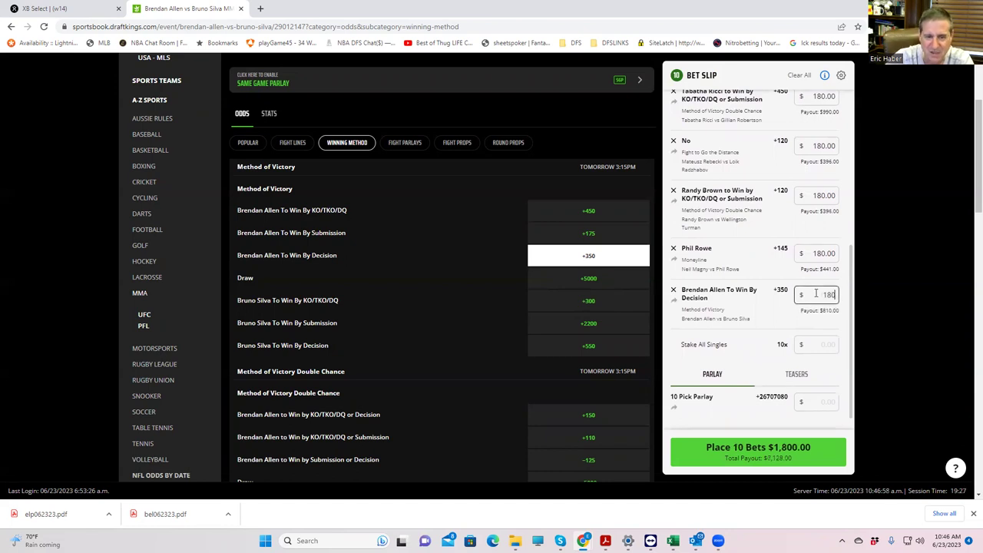
click(673, 303)
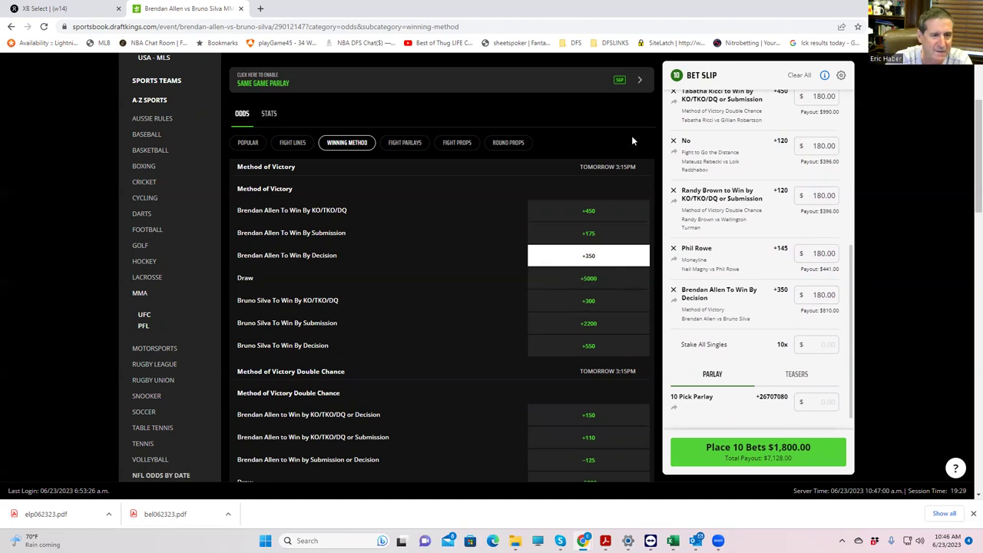
Open the Austen Lane vs Justin Tafa fight and bring up its round props.
scroll(516, 125, up, 3)
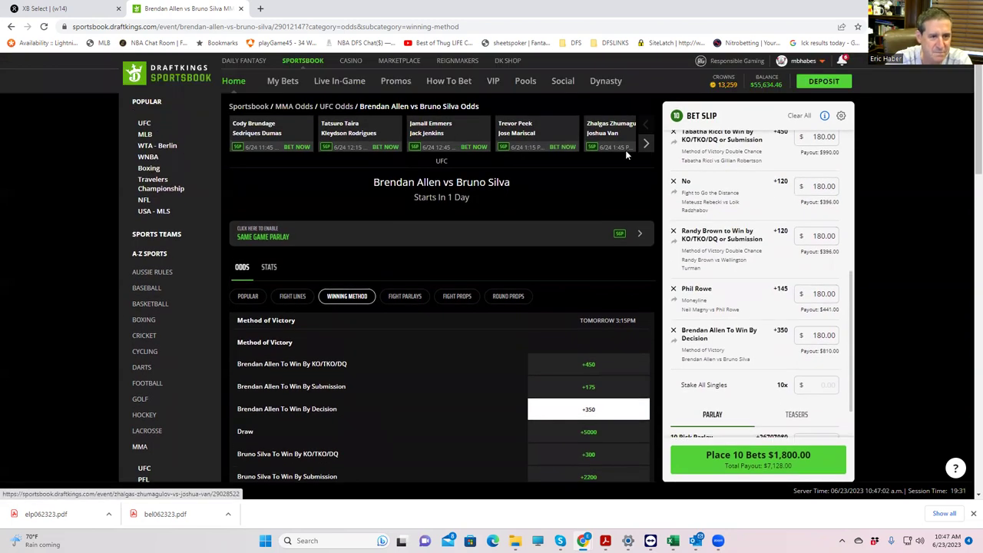
click(648, 149)
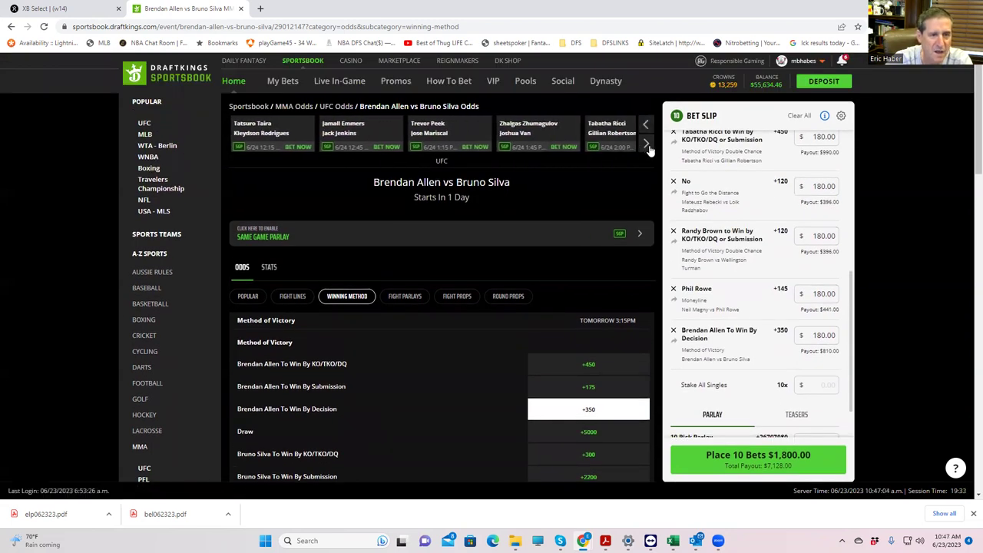
click(648, 149)
click(648, 149)
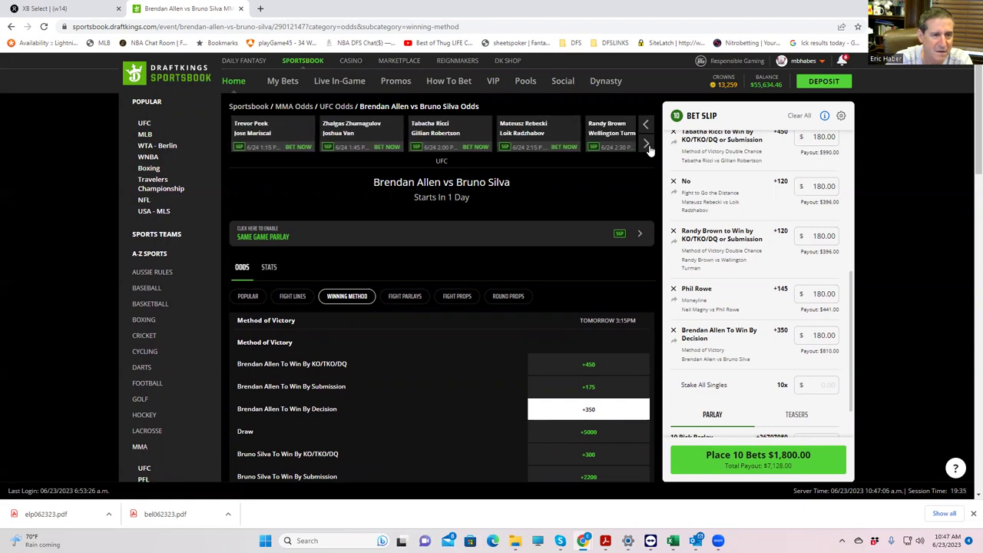
click(649, 148)
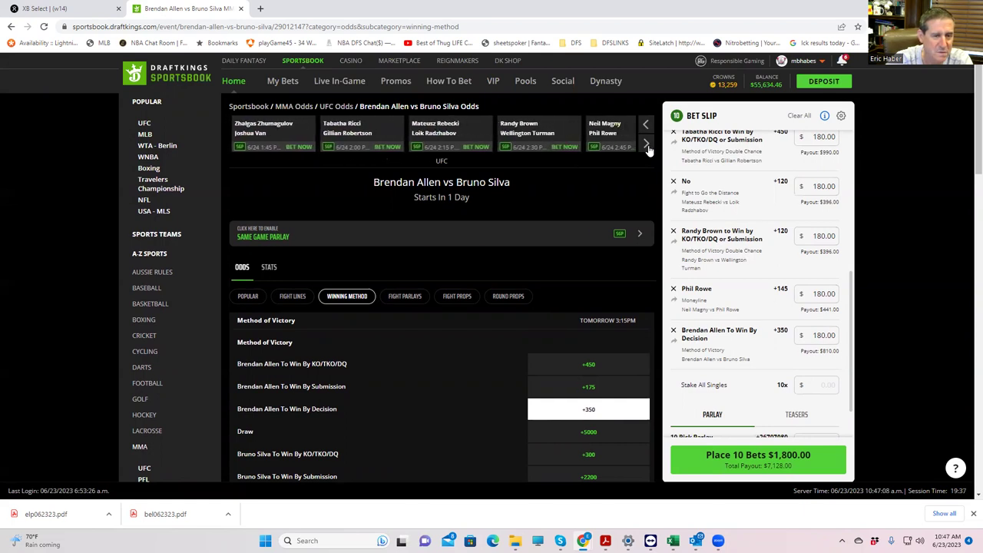
click(648, 149)
click(648, 149)
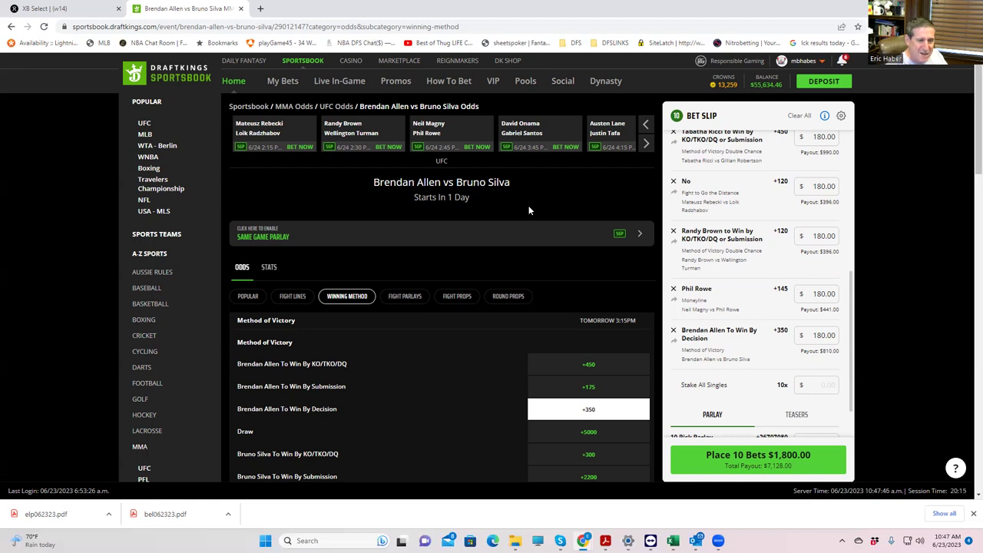
click(612, 132)
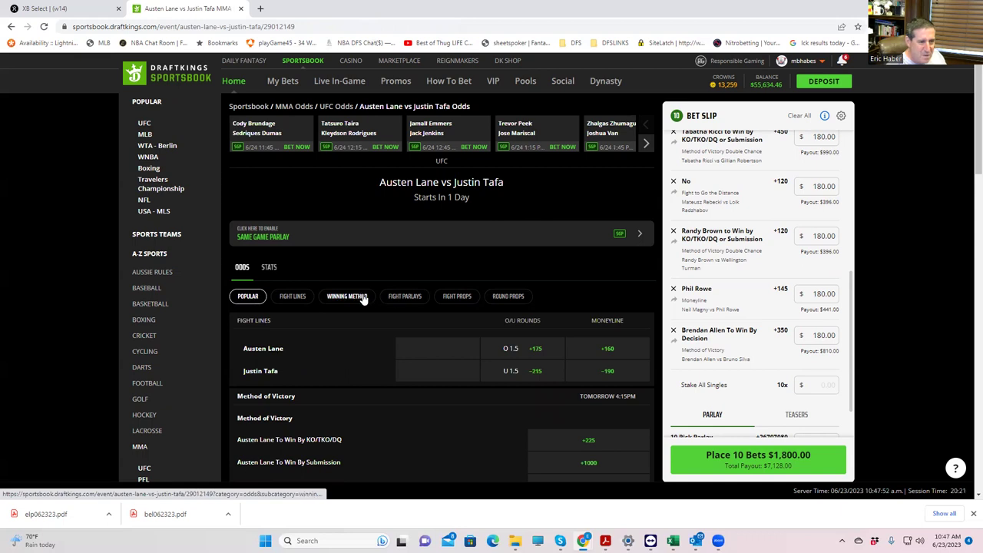
click(523, 299)
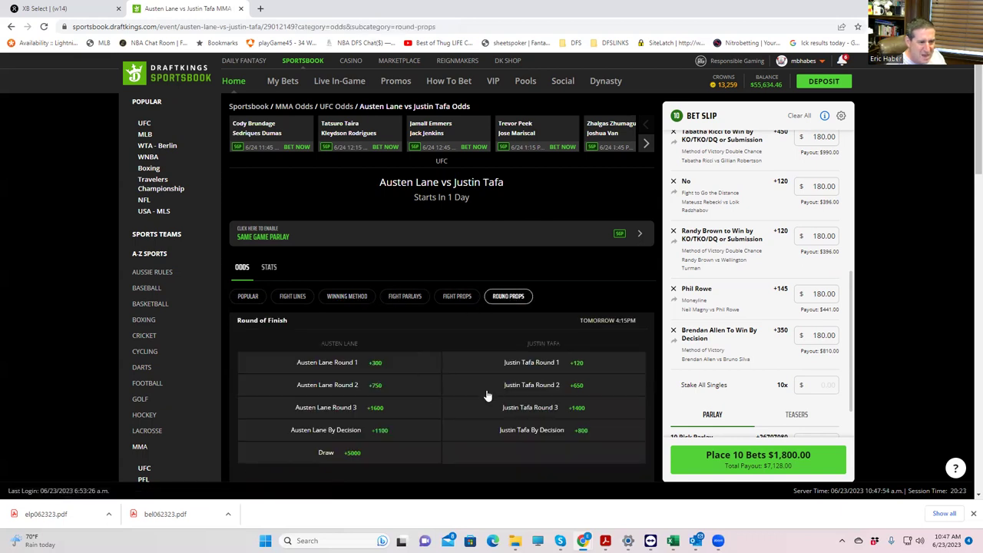
Add Justin Tafa Round 2 from the Round of Finish odds to the bet slip with a $180 stake.
click(534, 386)
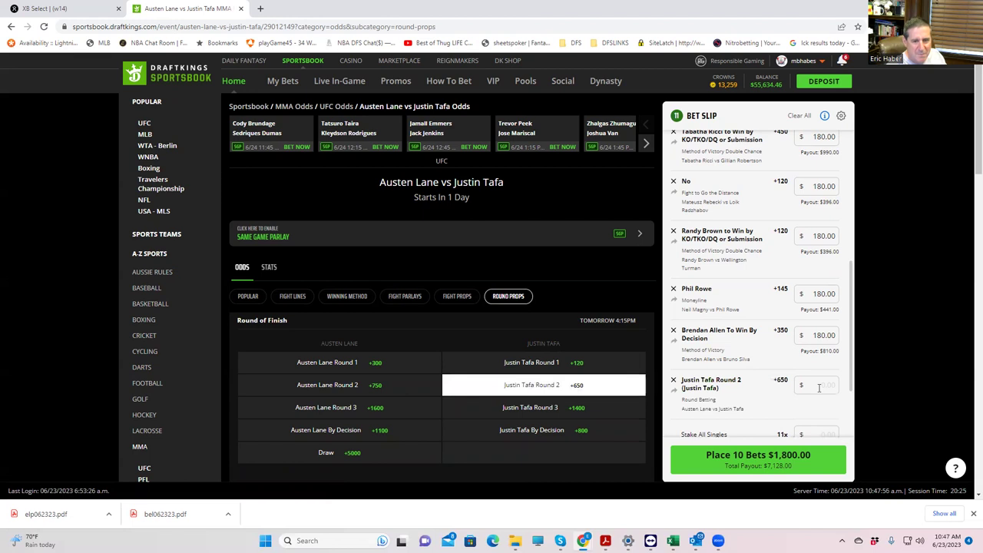
click(819, 386)
text(1)
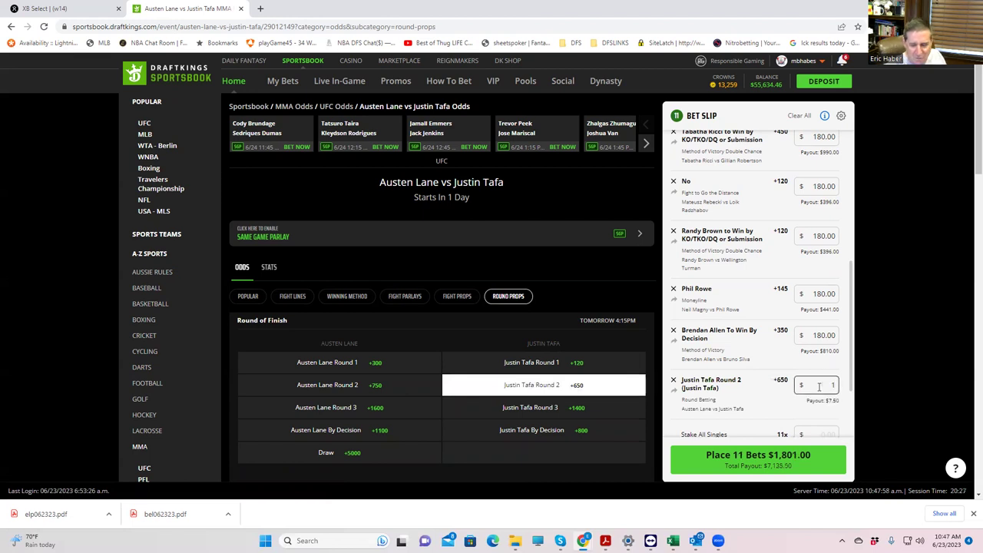
text(80)
click(755, 408)
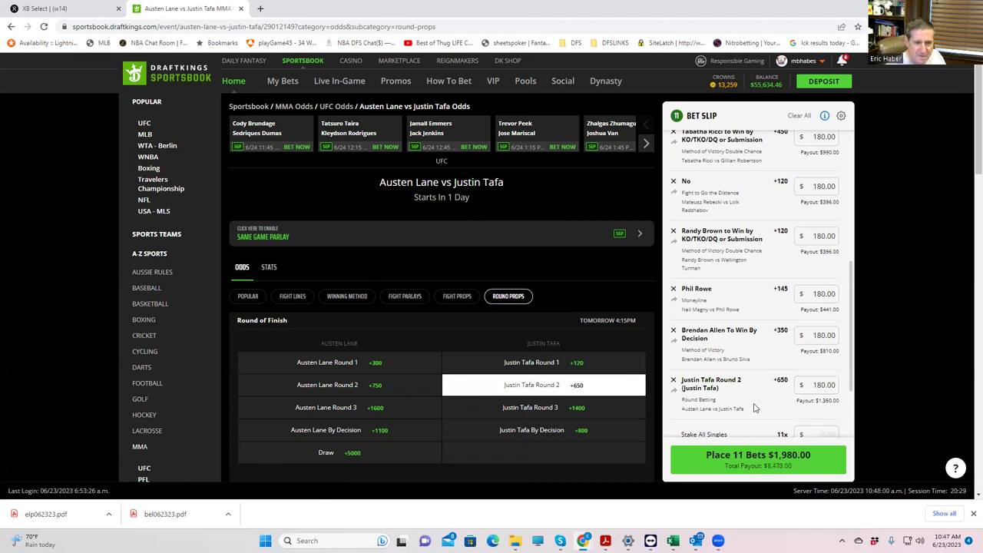
Open the David Onama vs Gabriel Santos fight, review its fight lines and return to its popular odds.
click(646, 143)
click(646, 143)
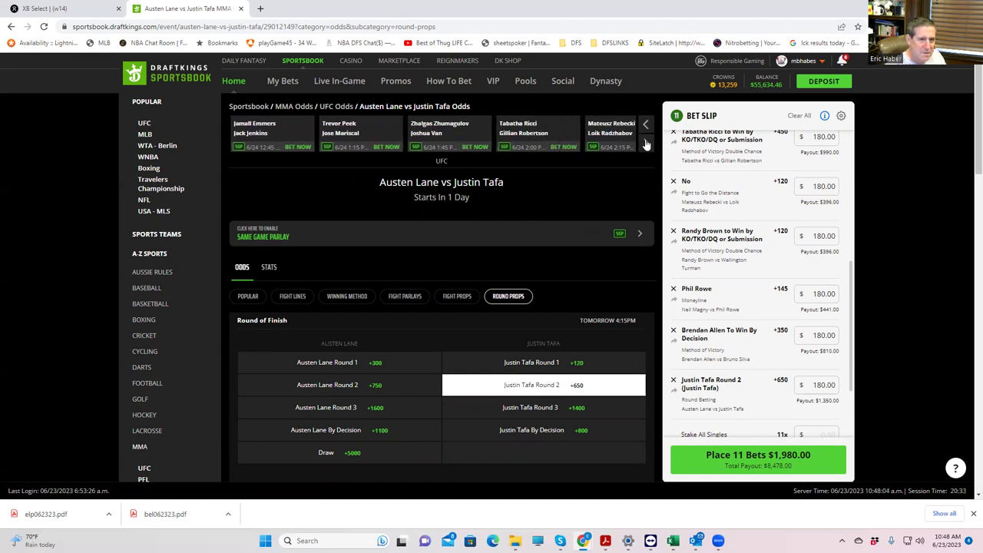
click(645, 143)
click(646, 142)
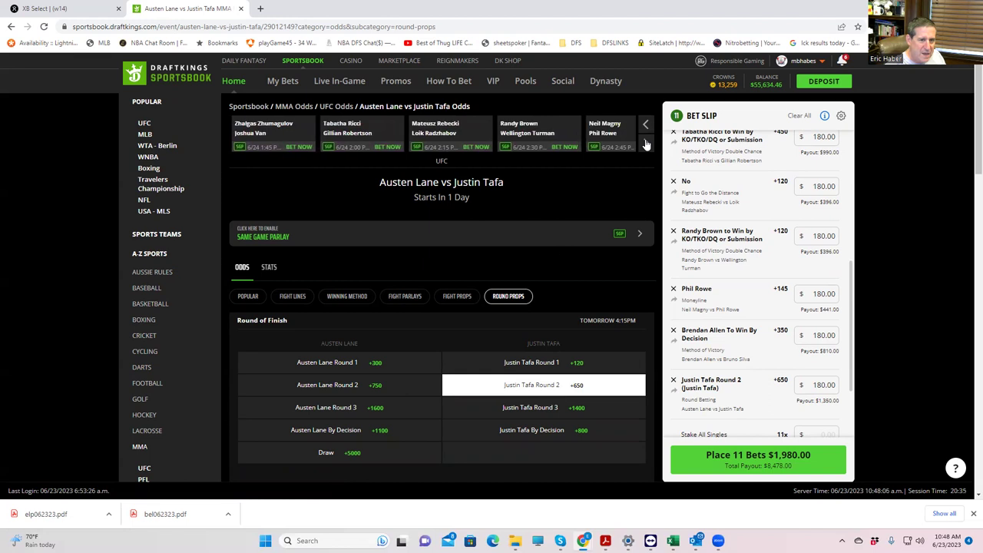
click(646, 142)
click(646, 143)
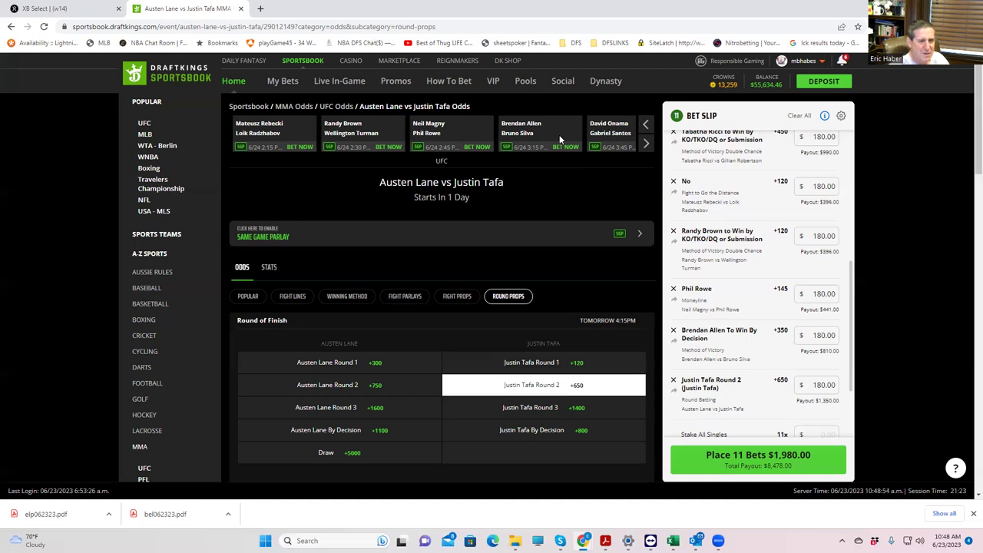
click(603, 128)
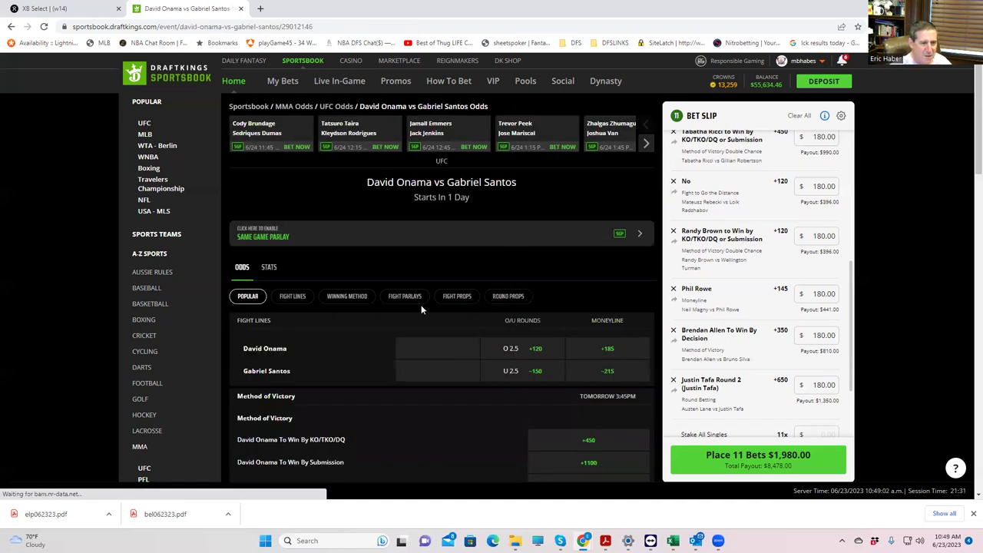
click(288, 301)
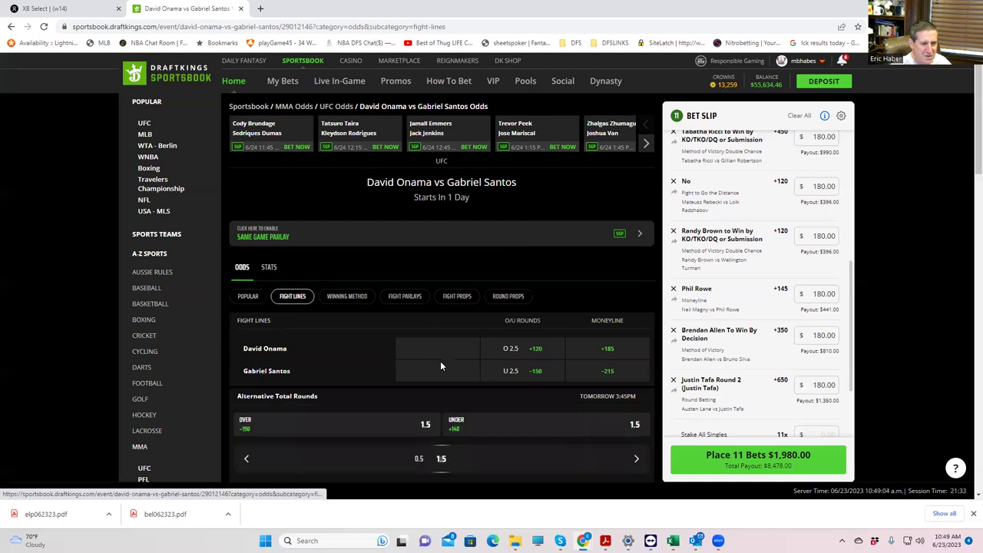
click(245, 298)
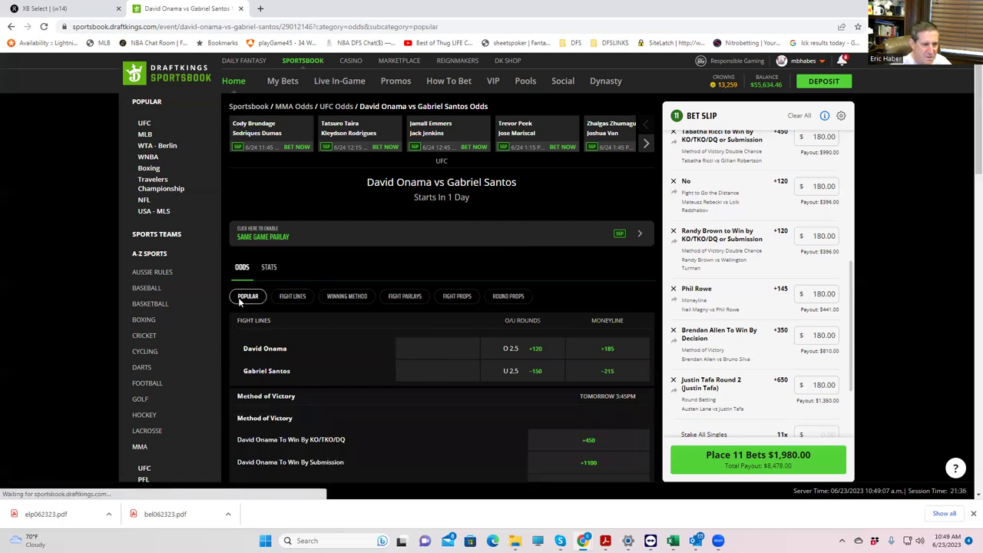
Add the David Onama moneyline to the bet slip with a $180 stake.
click(608, 350)
scroll(818, 414, down, 1)
click(829, 335)
text(1)
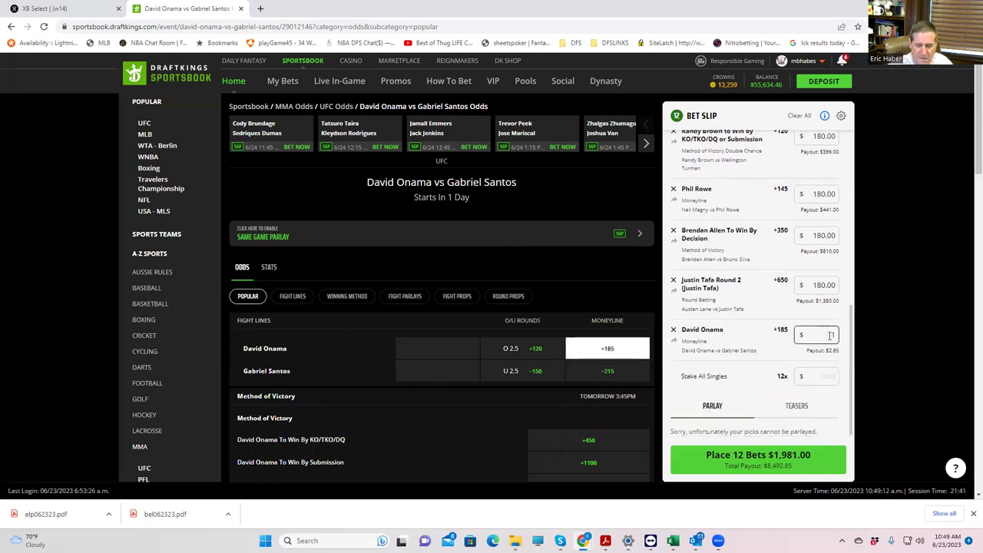
text(80)
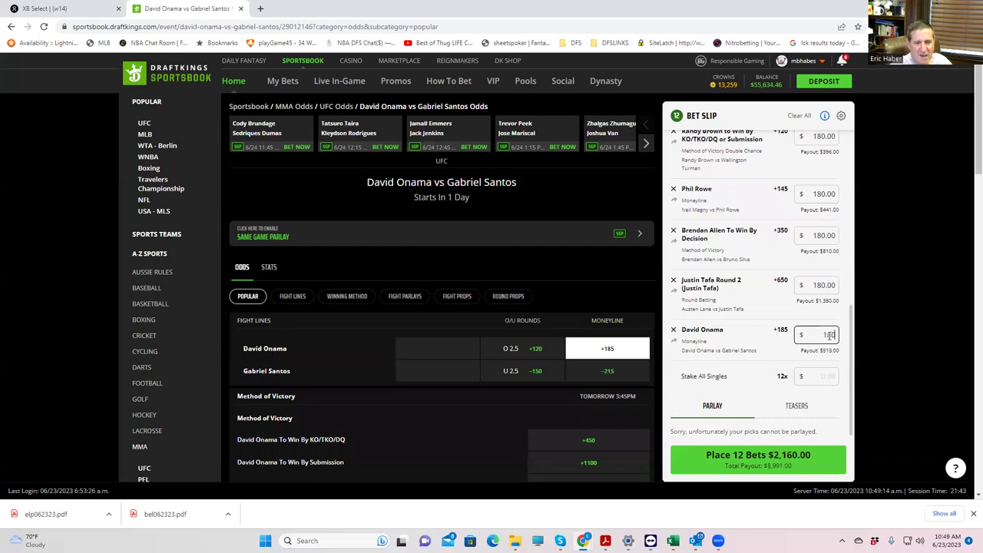
click(741, 351)
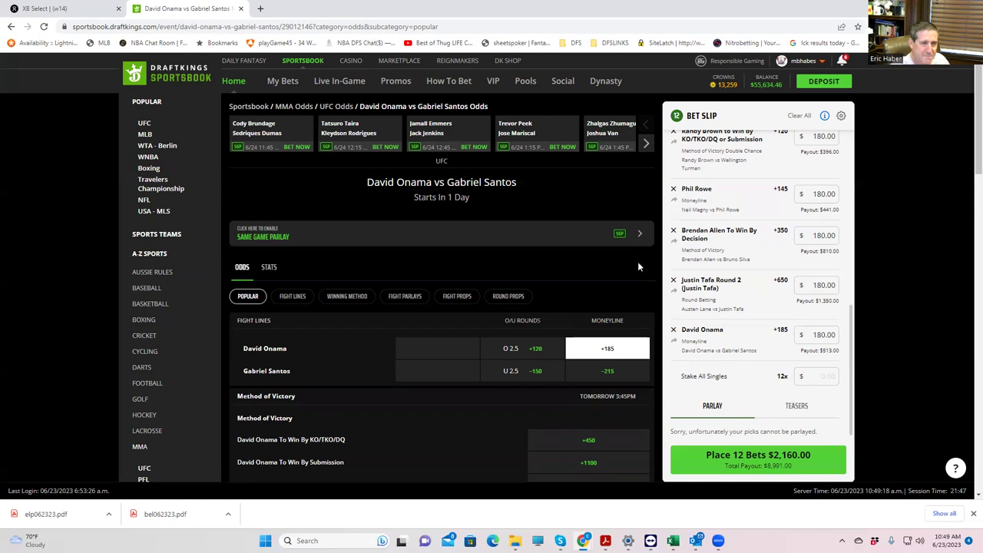
Open the Amanda Ribas vs Maycee Barber fight, review its fight lines and return to its popular odds.
click(647, 145)
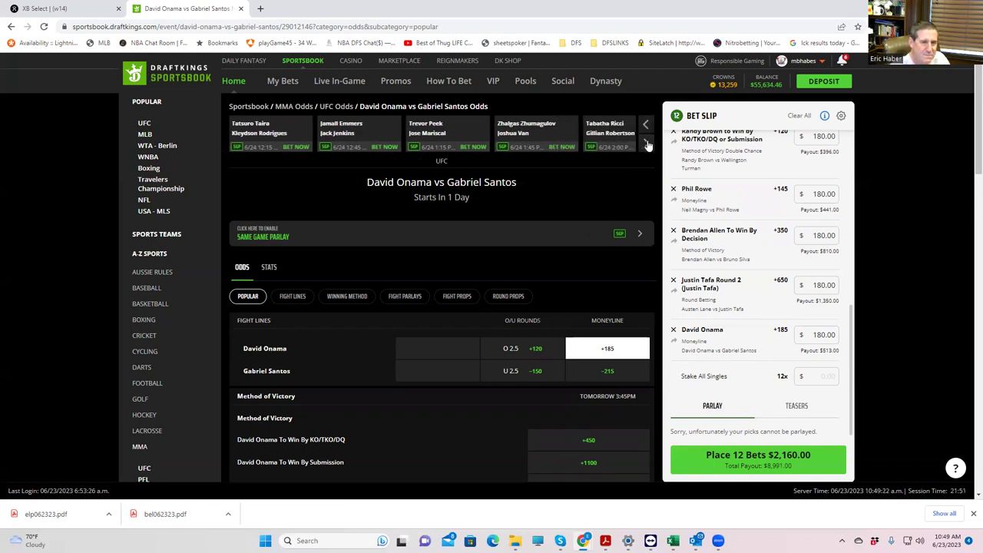
click(648, 145)
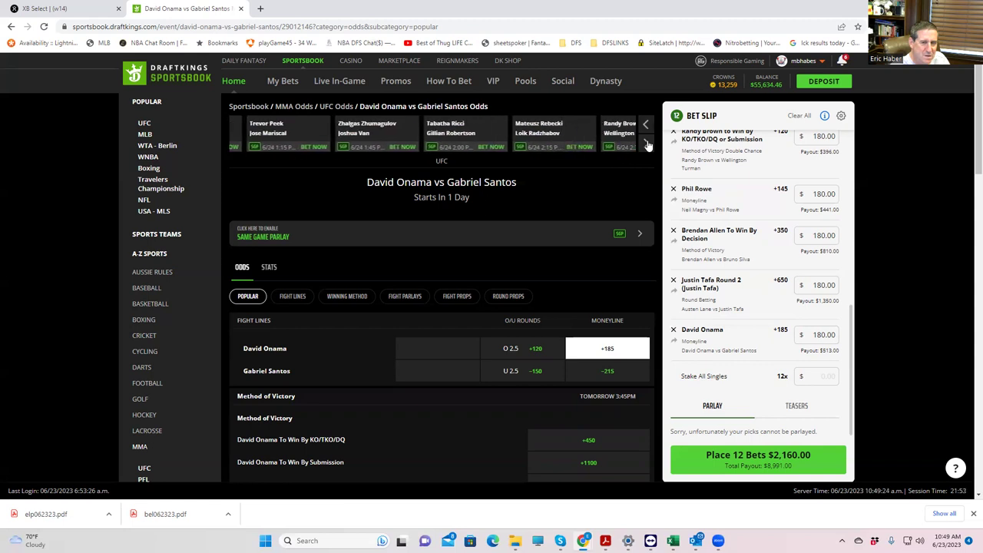
click(647, 145)
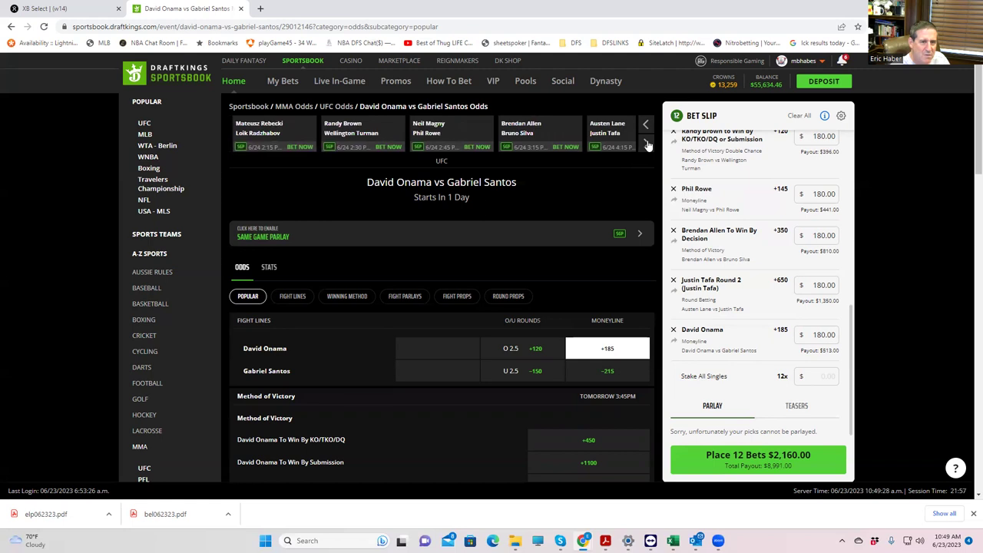
click(647, 145)
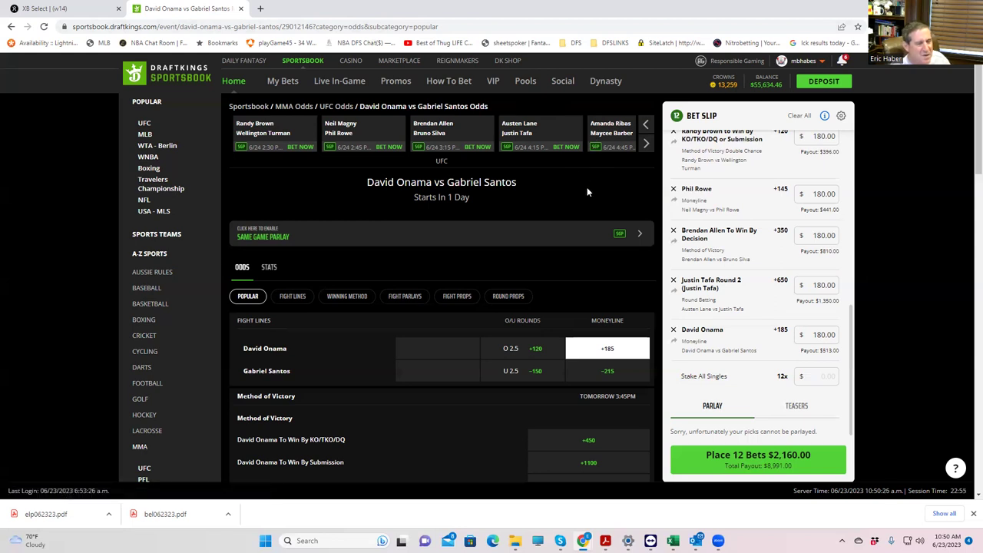
click(615, 126)
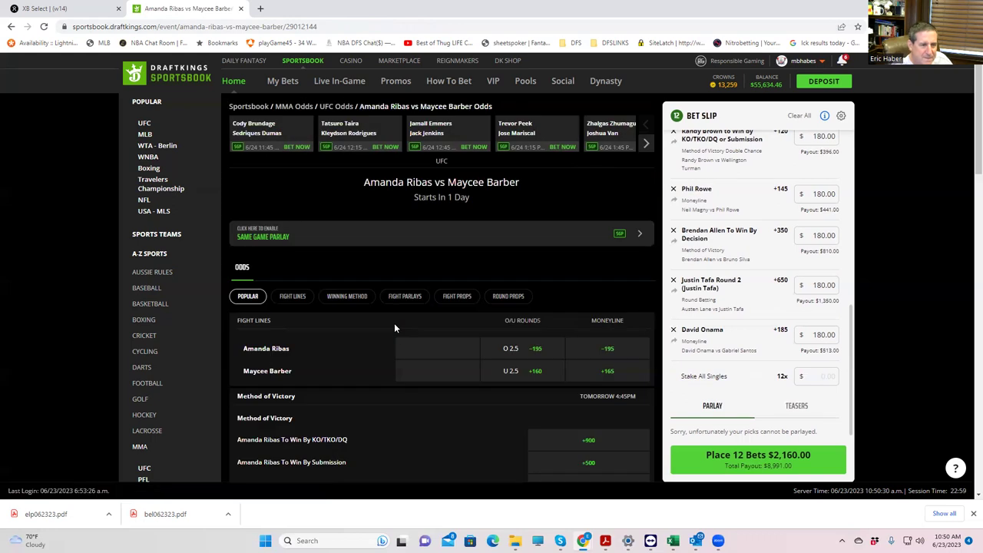
click(301, 298)
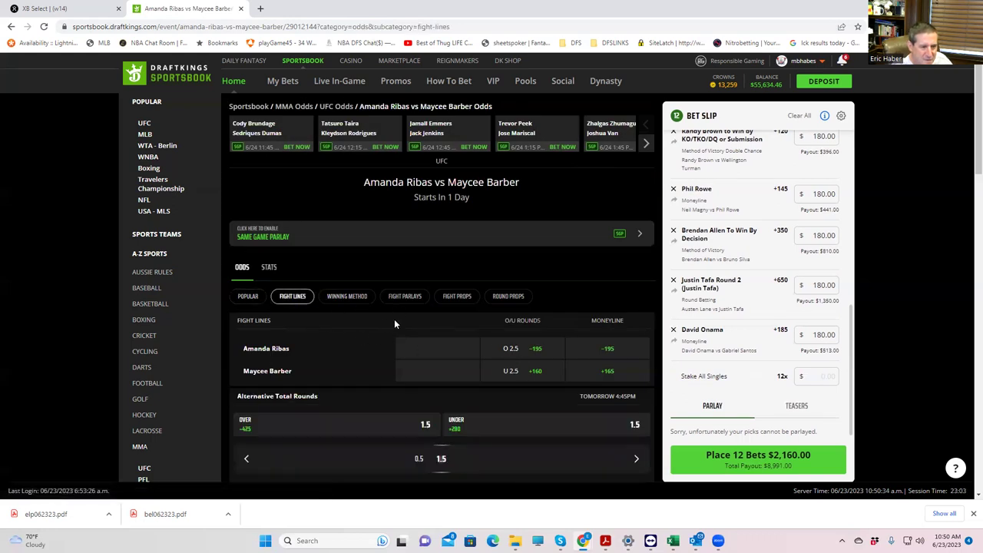
click(238, 297)
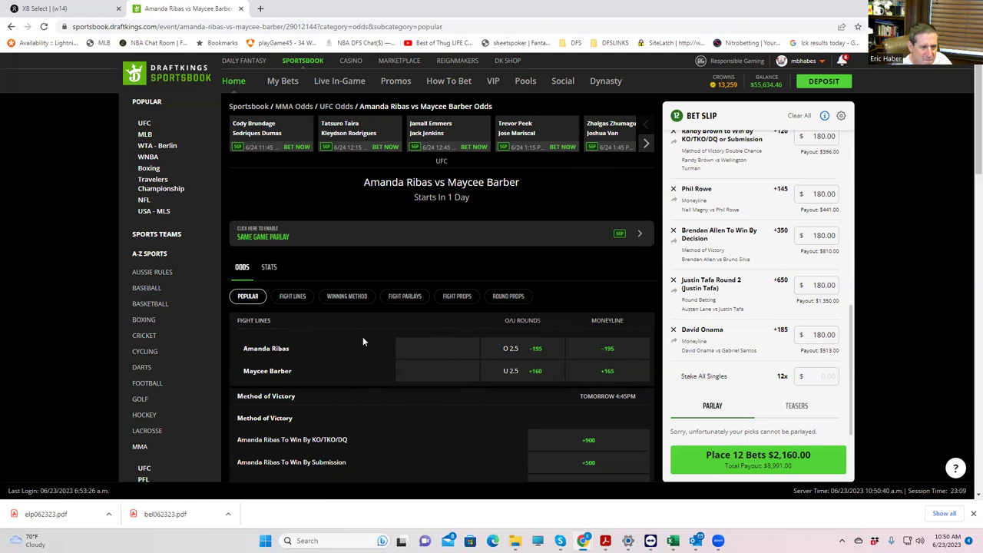
Add No on Fight to Go the Distance from the Ribas vs Barber fight props to the bet slip with a $180 stake.
click(447, 298)
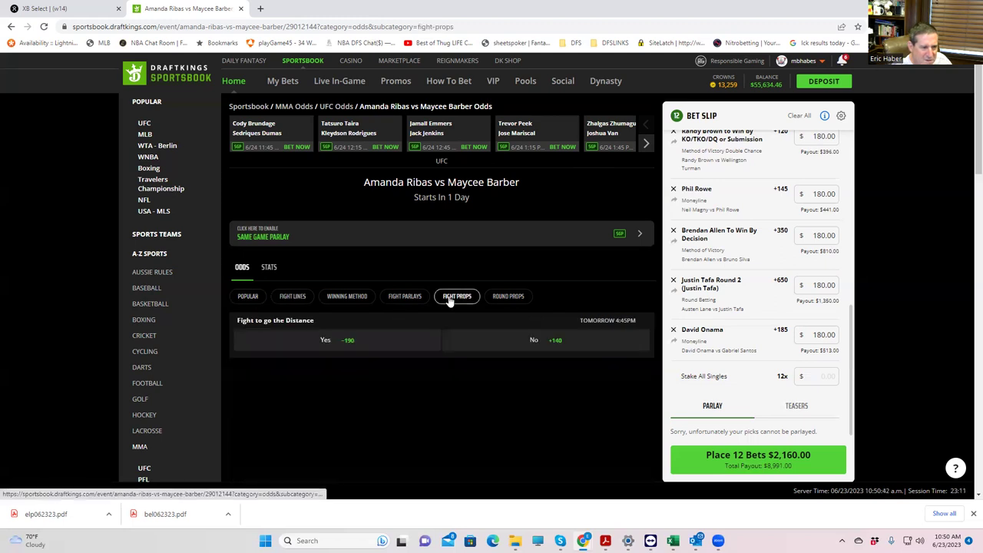
click(554, 343)
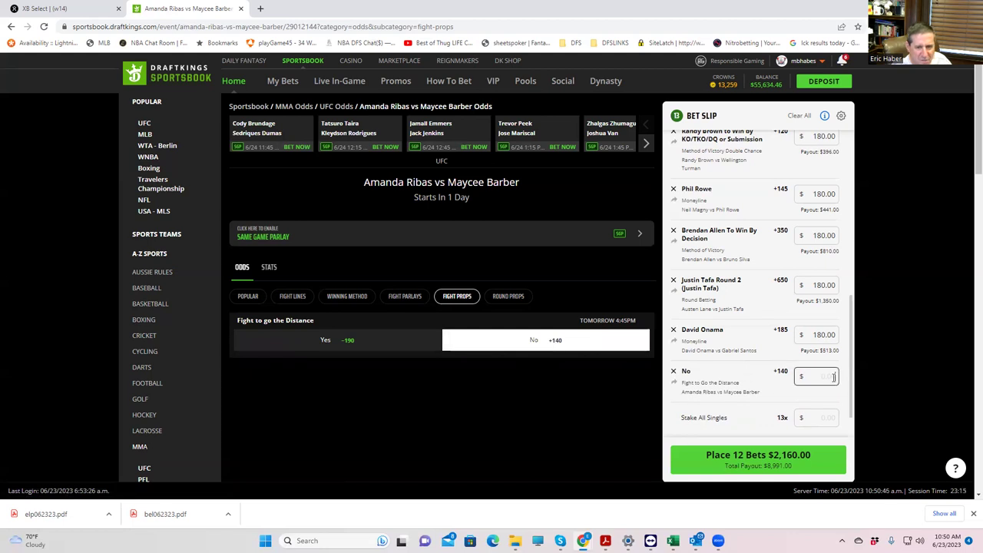
click(833, 377)
text(180)
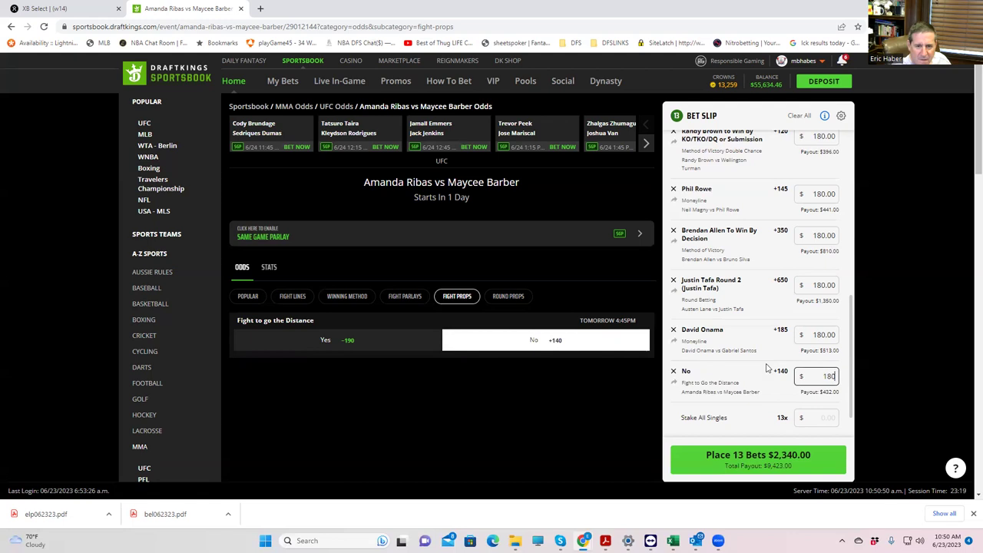
click(765, 367)
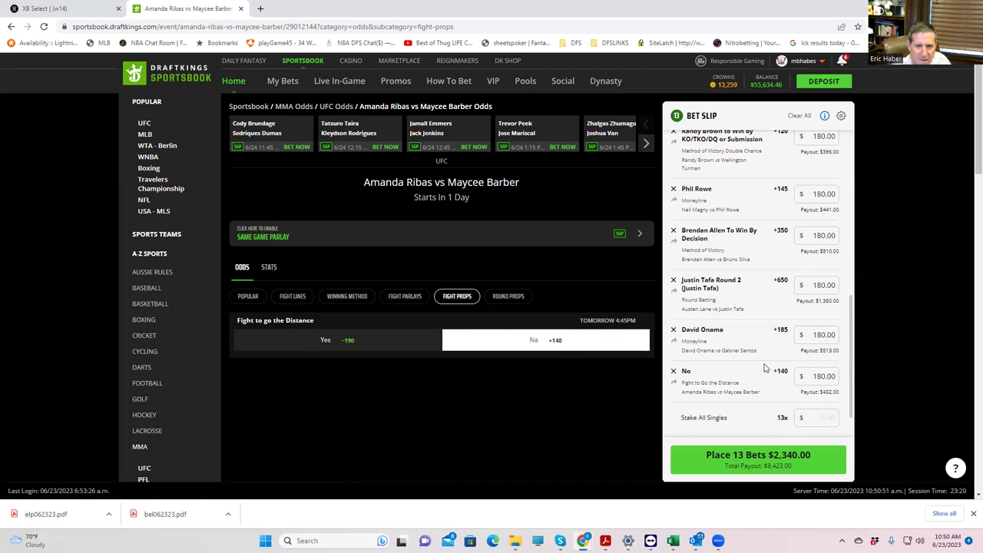
Open the Josh Emmett vs Ilia Topuria fight and bring up its round props.
click(647, 146)
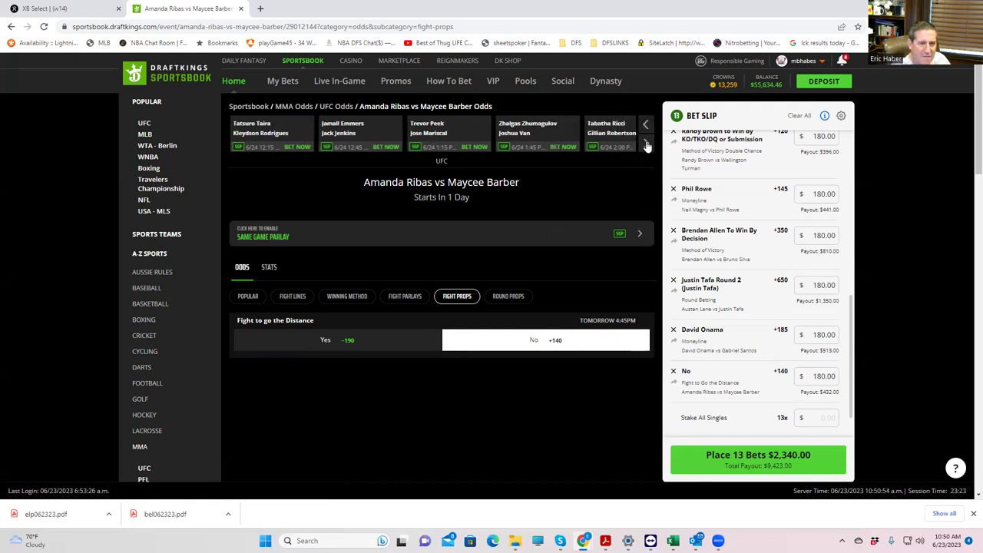
click(647, 146)
click(648, 146)
click(647, 145)
click(647, 145)
click(647, 146)
click(648, 146)
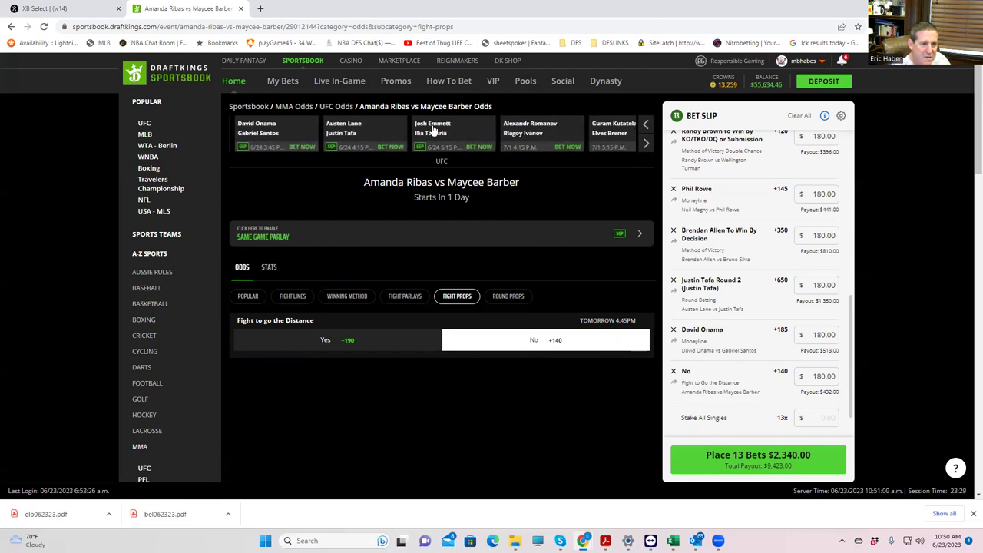
click(431, 129)
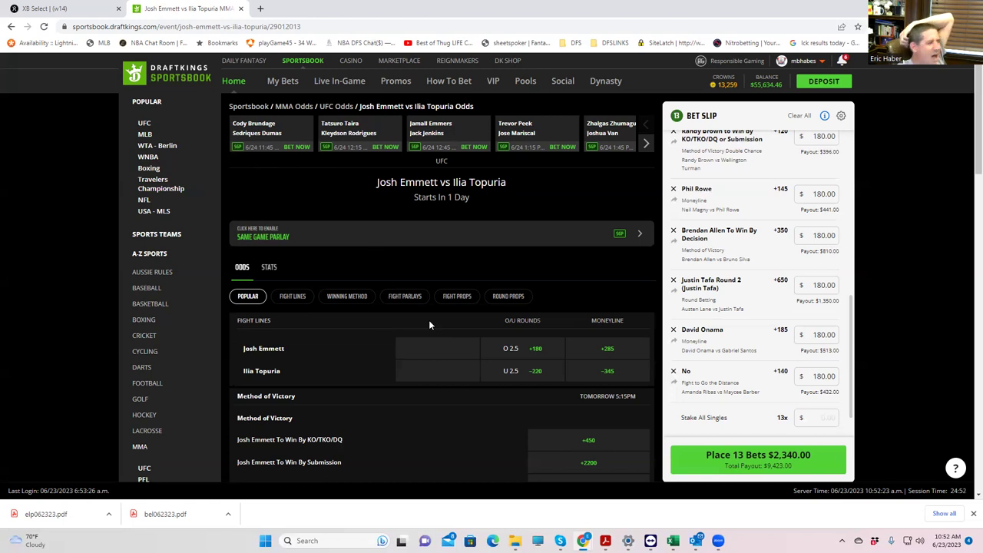
click(508, 296)
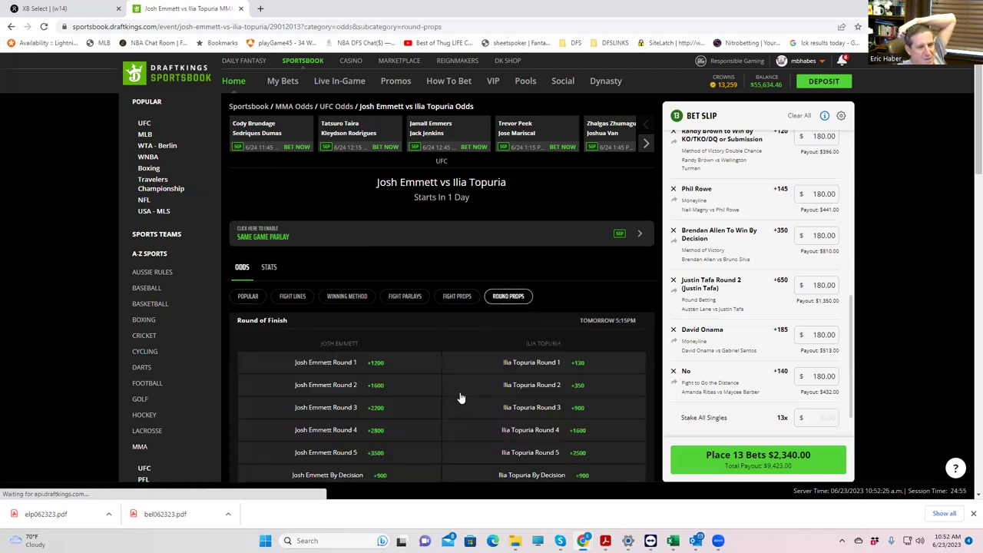
Dismiss the time reminder and add Ilia Topuria Round 4 from the Round of Finish odds to the bet slip with a $180 stake.
scroll(459, 397, down, 1)
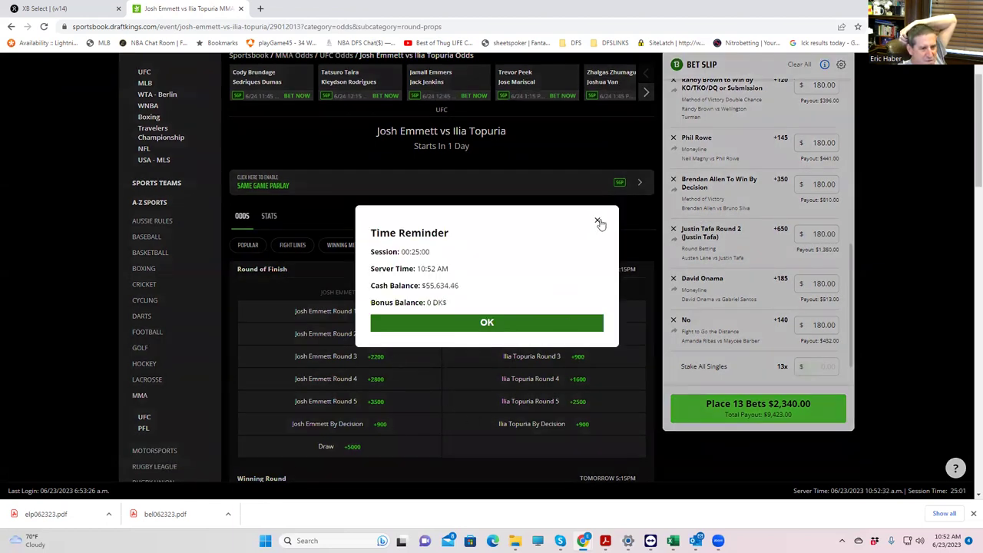
click(598, 222)
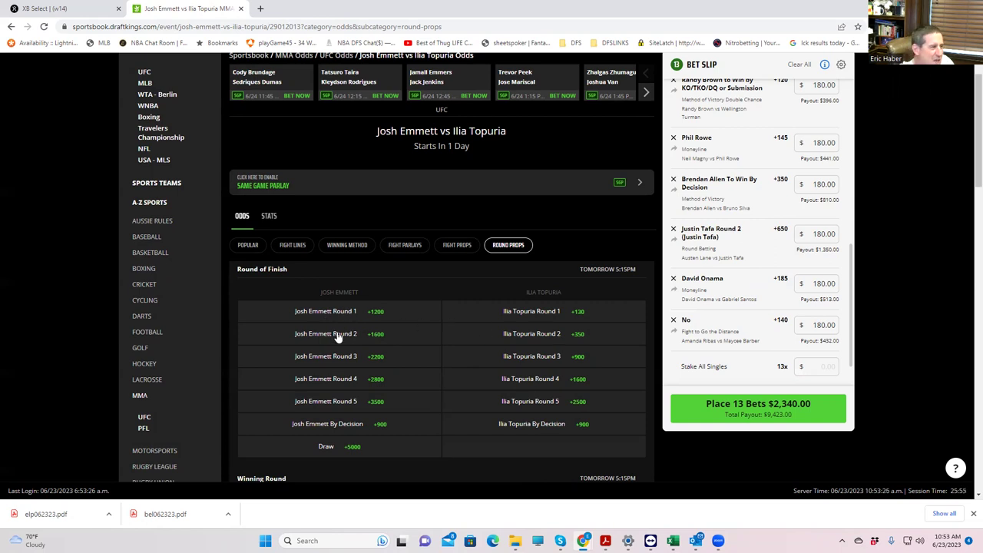
click(544, 384)
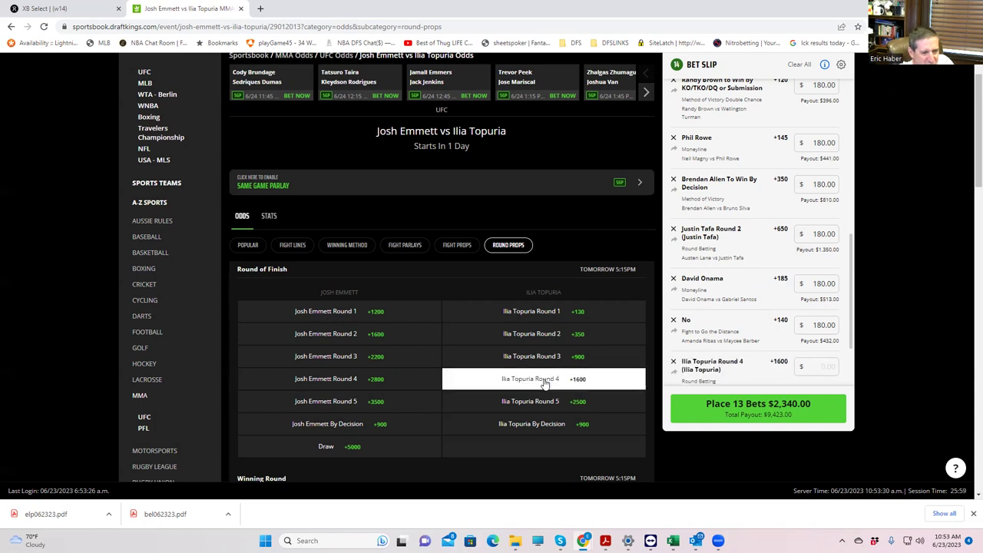
click(818, 361)
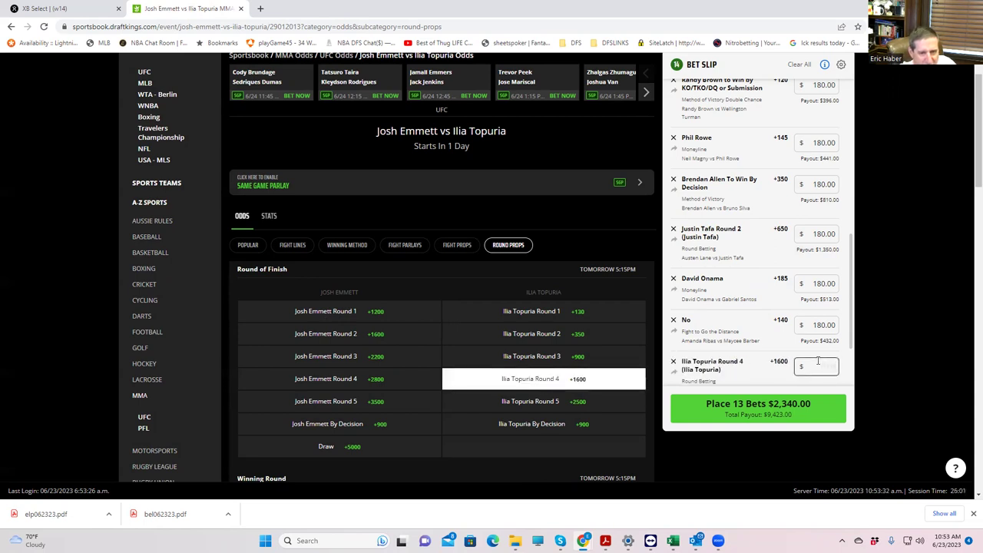
text(180)
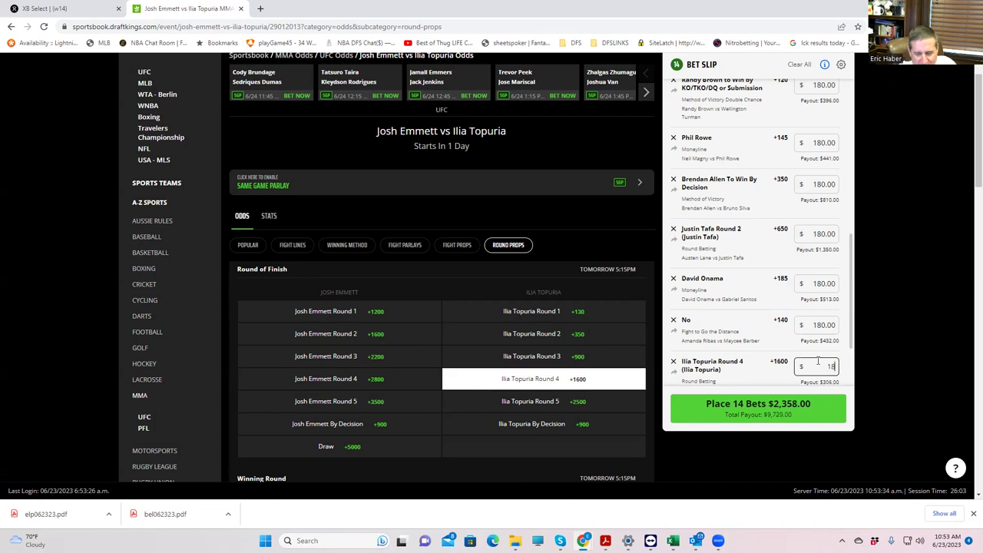
click(760, 361)
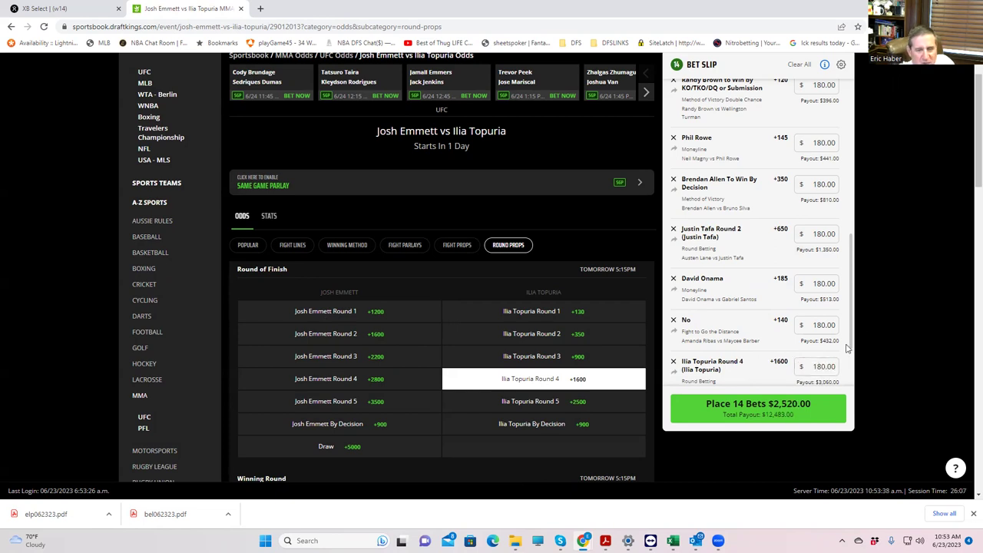
Review all the single bets in the bet slip, from the Cody Brundage pick through to the Ilia Topuria pick.
drag(851, 328, 870, 107)
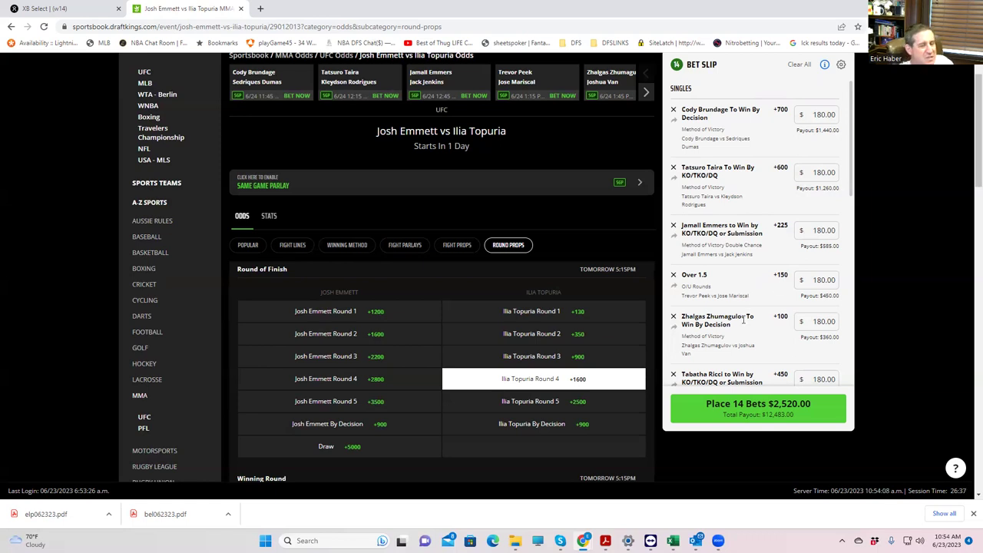
scroll(765, 344, down, 3)
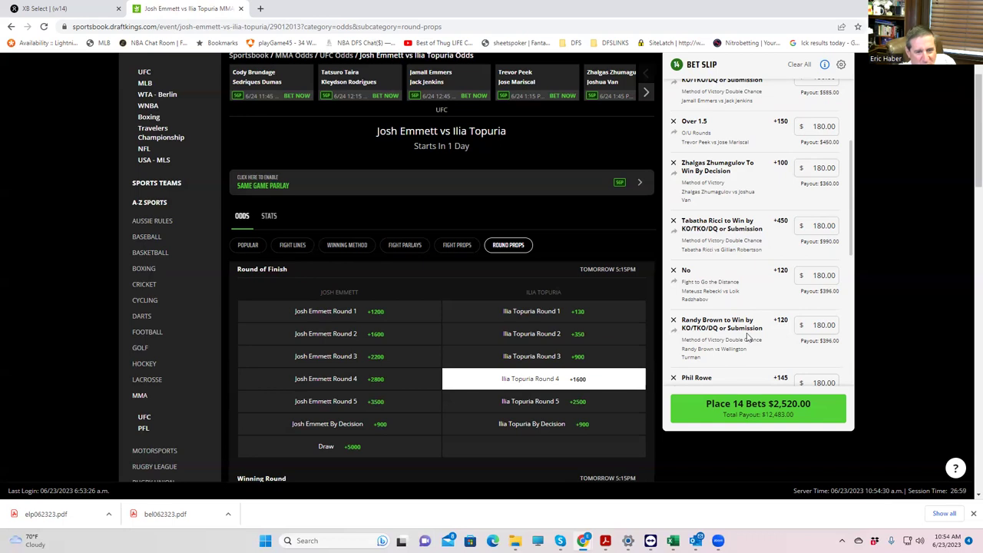
scroll(770, 329, down, 1)
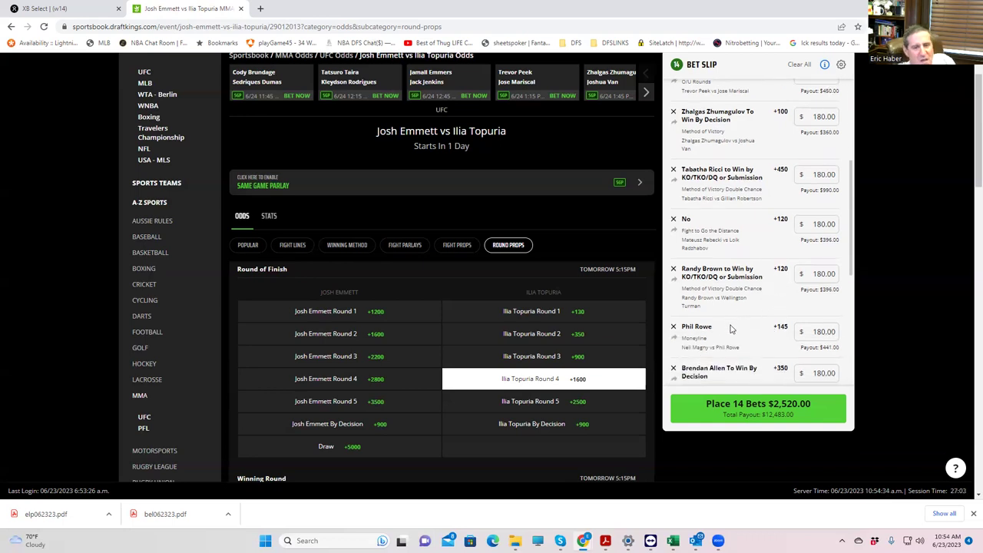
scroll(732, 326, down, 1)
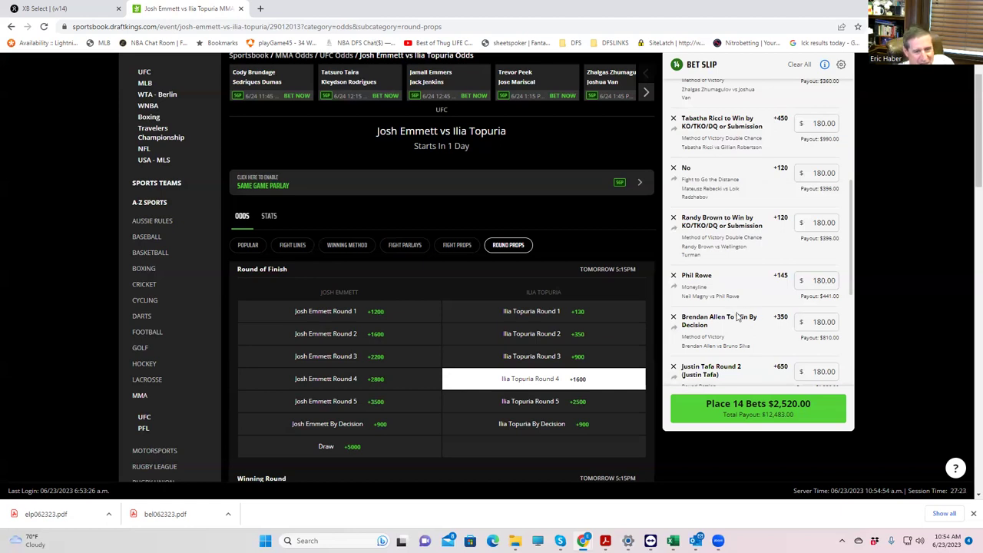
scroll(742, 346, down, 1)
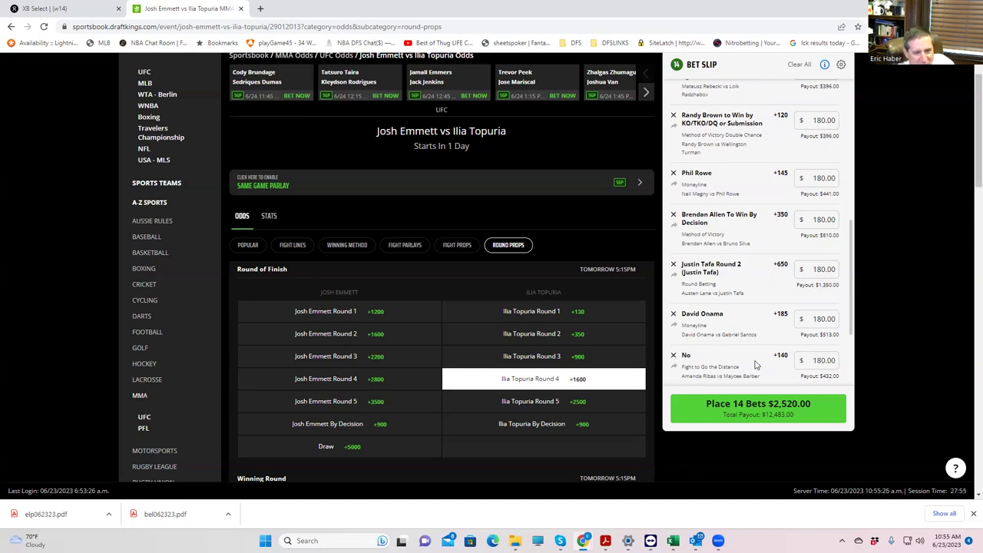
scroll(764, 361, down, 2)
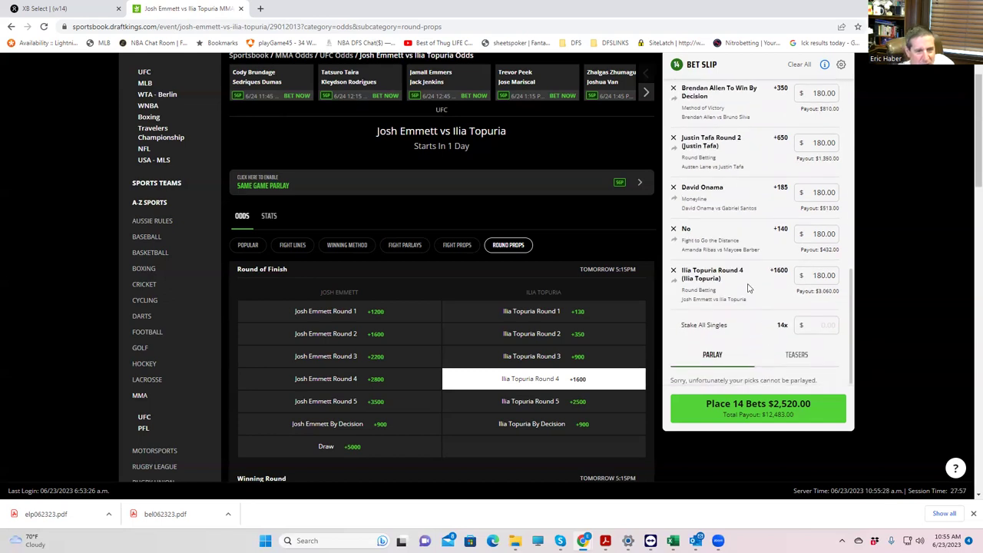